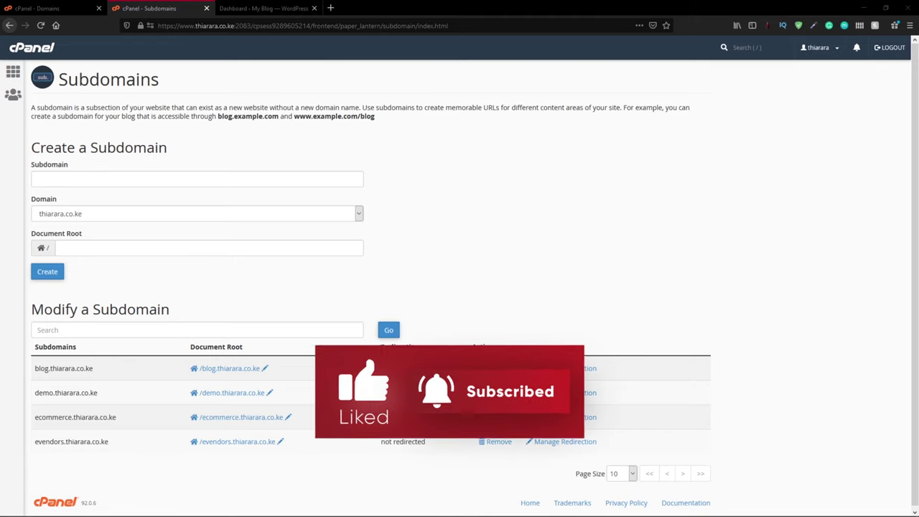
Step: Show the cPanel Domains list with Force HTTPS Redirect on for all five domains
{"action": "left_click_drag", "start_coordinate": [122, 419], "coordinate": [33, 407]}
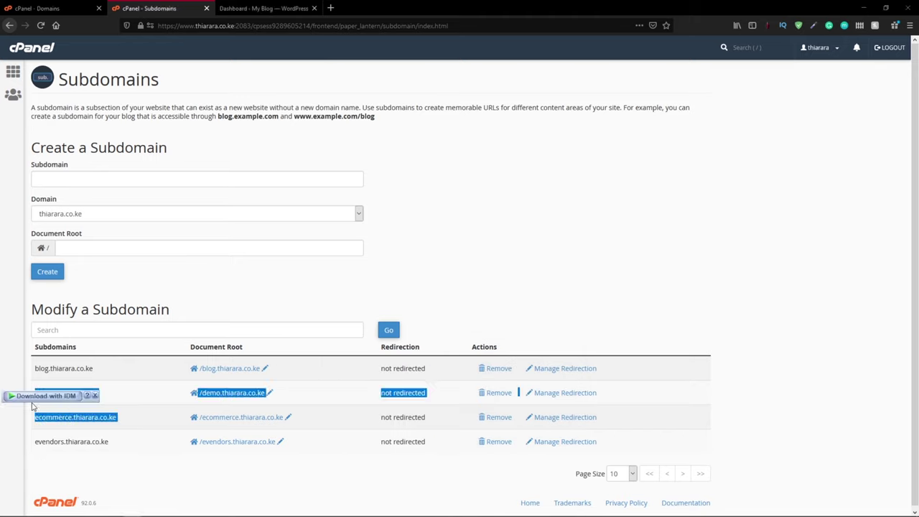
{"action": "left_click", "coordinate": [79, 468]}
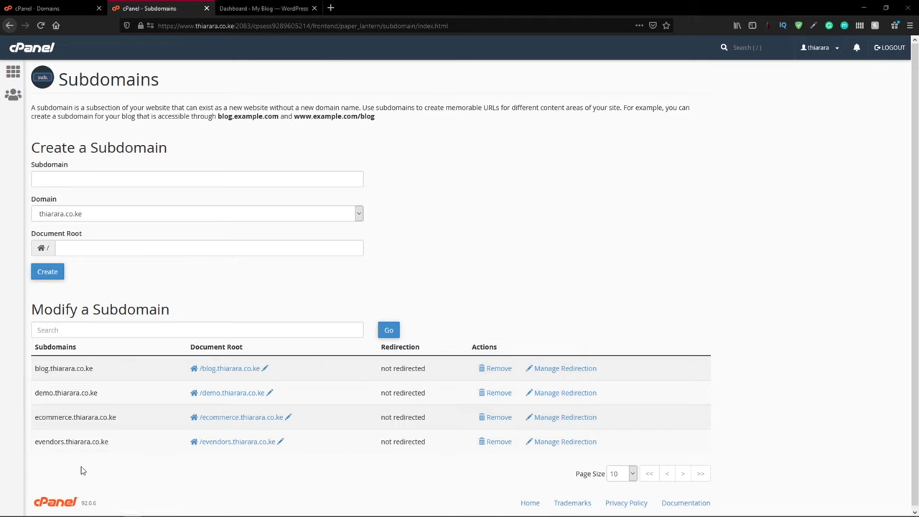
{"action": "left_click", "coordinate": [37, 9]}
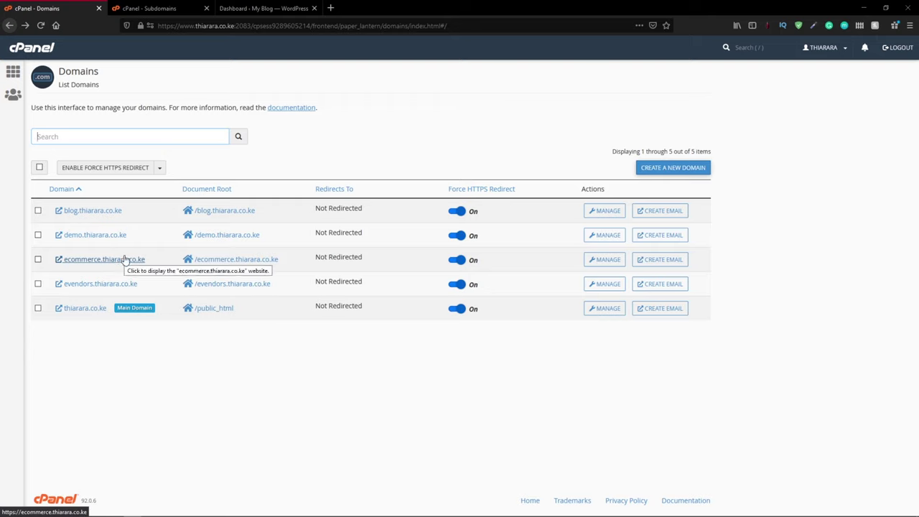
Step: Log back into the hosting account with the saved username and password
{"action": "left_click", "coordinate": [250, 8]}
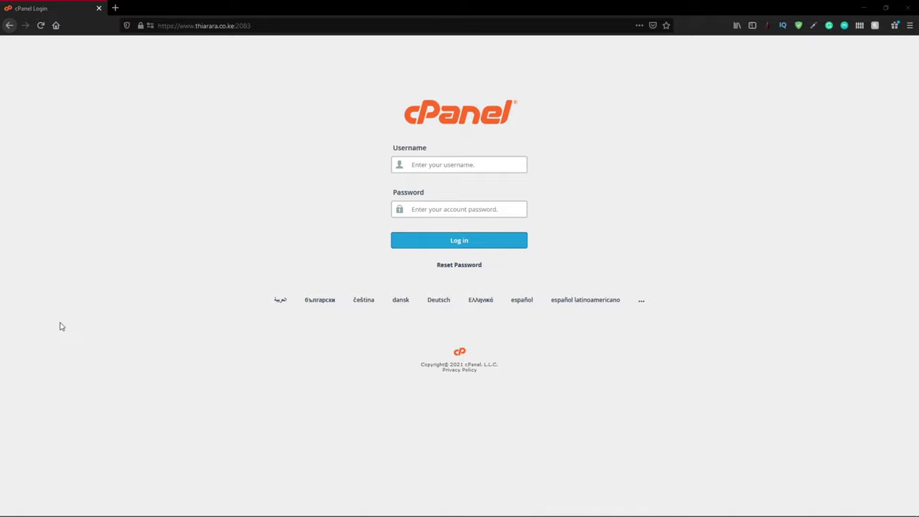
{"action": "left_click", "coordinate": [452, 164]}
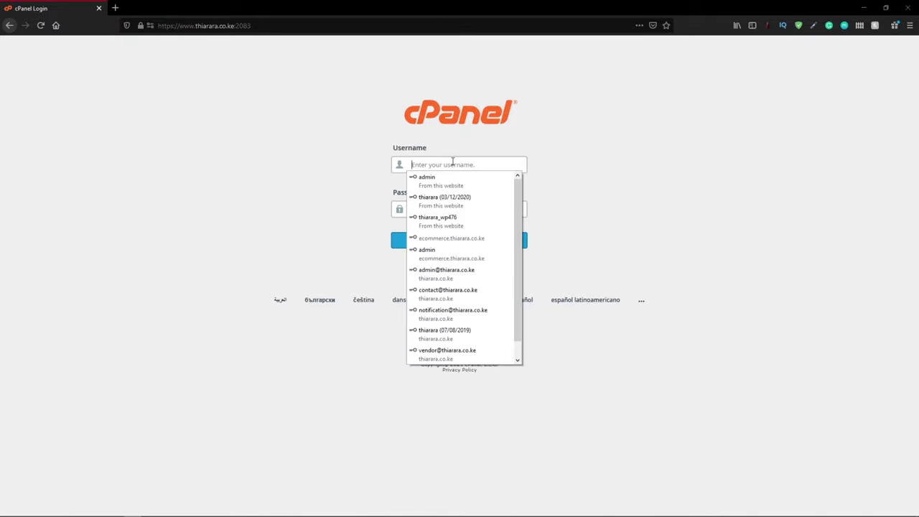
{"action": "left_click", "coordinate": [451, 203]}
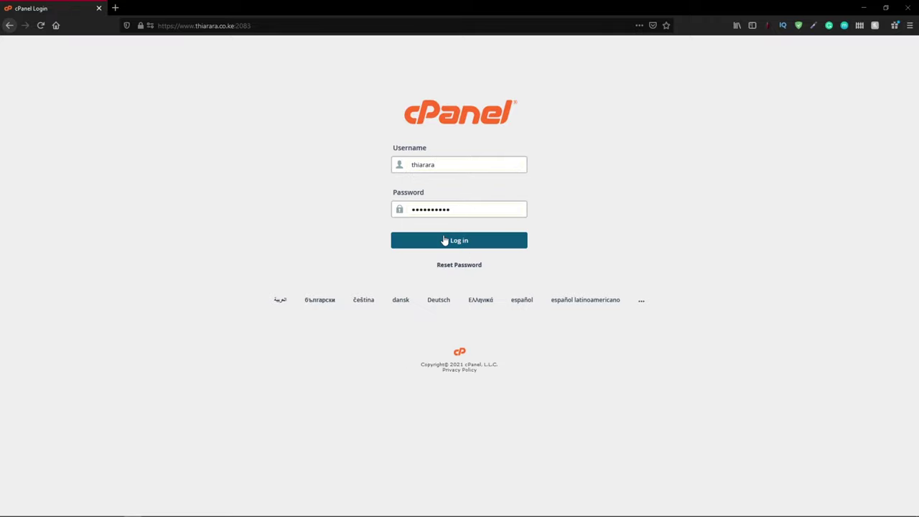
{"action": "left_click", "coordinate": [445, 241]}
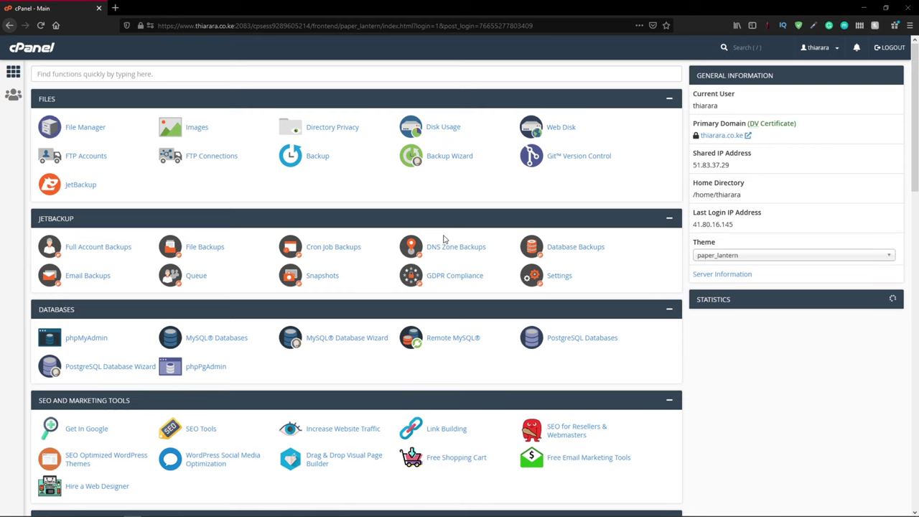
Step: Open the Domains page listing blog, demo, evendors and thiarara.co.ke from the cPanel home page
{"action": "scroll", "coordinate": [402, 244], "scroll_direction": "down", "scroll_amount": 4}
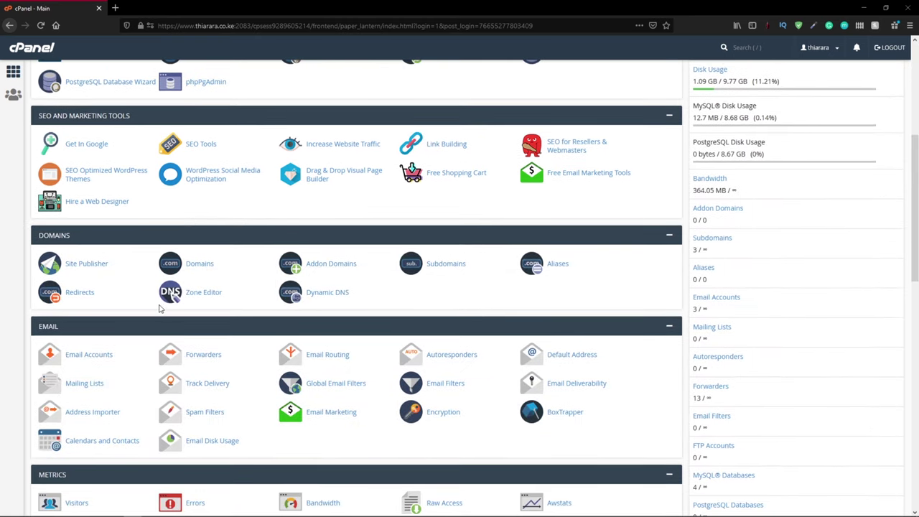
{"action": "left_click", "coordinate": [201, 270]}
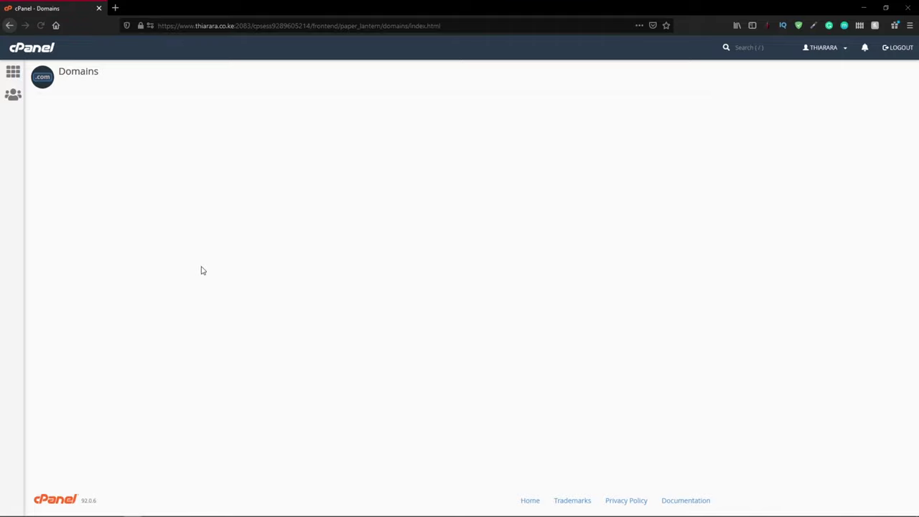
{"action": "left_click", "coordinate": [112, 295]}
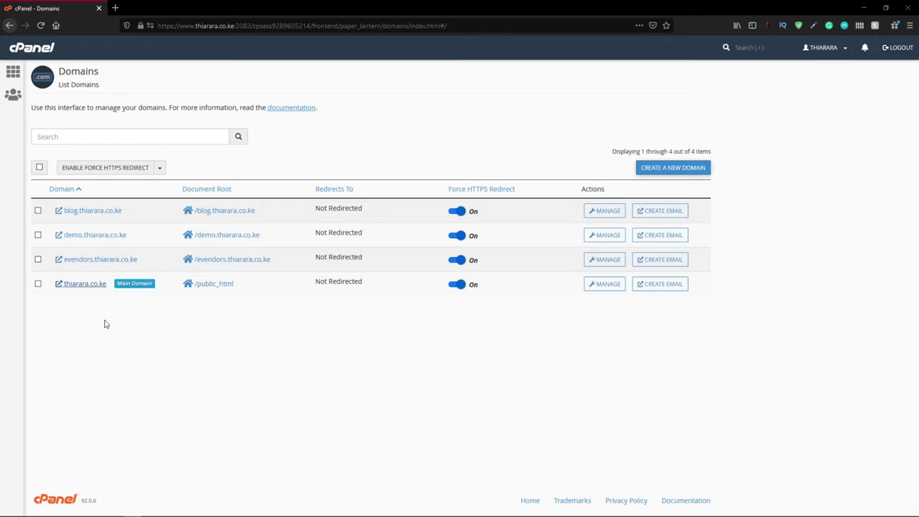
Step: Open the evendors site and the thiarara.co.ke homepage in new tabs
{"action": "right_click", "coordinate": [99, 262]}
{"action": "left_click", "coordinate": [115, 266]}
{"action": "right_click", "coordinate": [80, 286]}
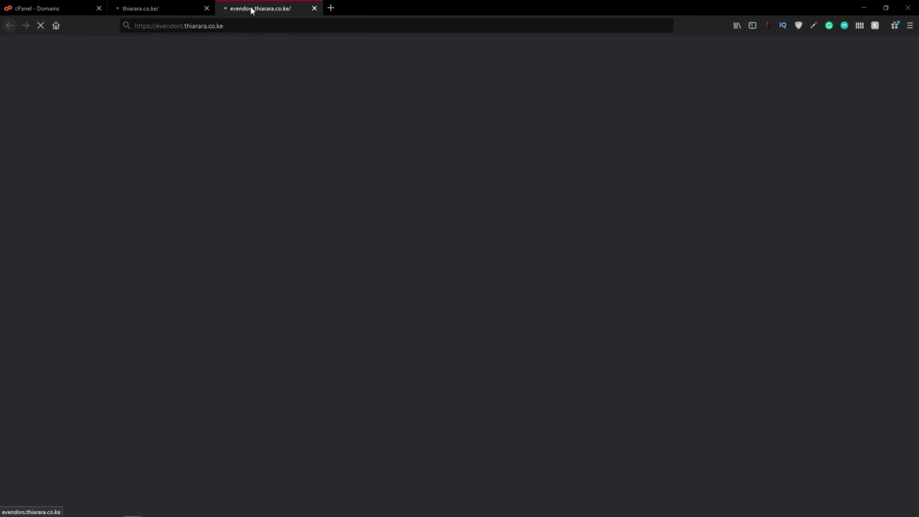
Step: Review the thiarara.co.ke homepage and EcoSale shop, then return to the cPanel Domains list
{"action": "left_click", "coordinate": [190, 10]}
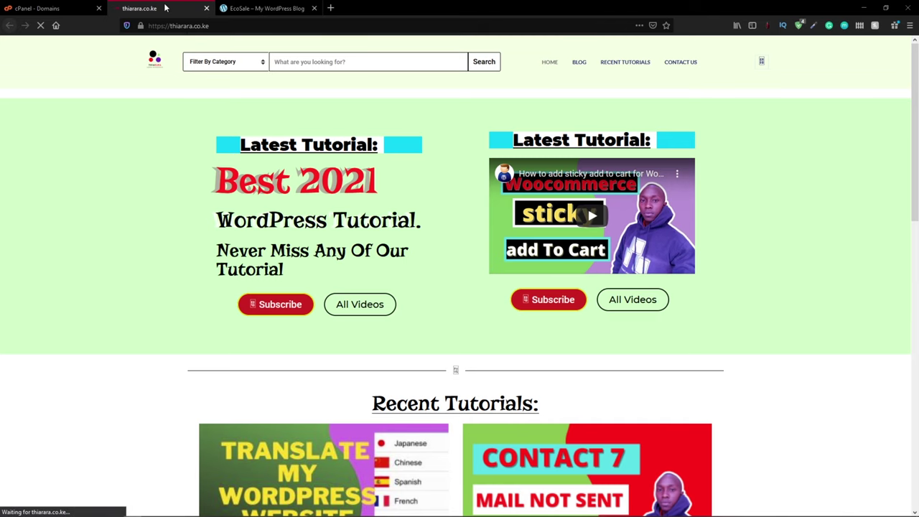
{"action": "key", "text": "ctrl+Tab"}
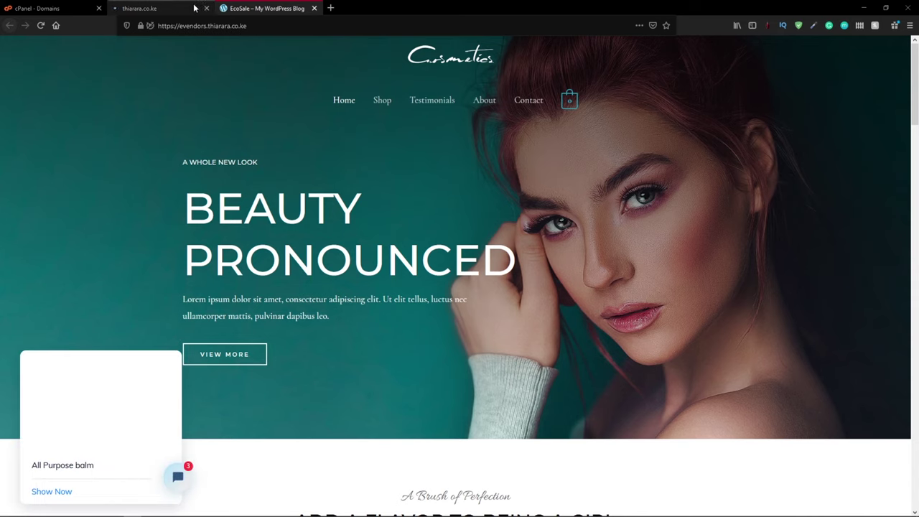
{"action": "scroll", "coordinate": [375, 139], "scroll_direction": "down", "scroll_amount": 5}
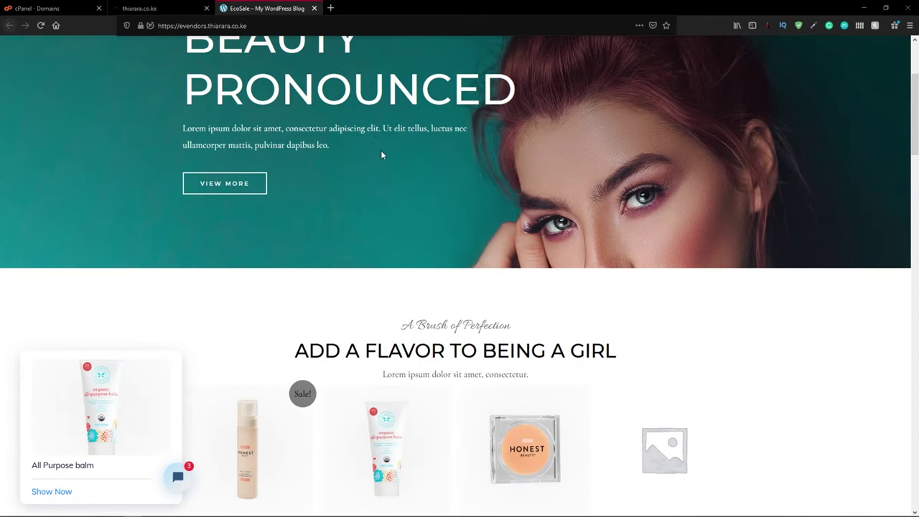
{"action": "scroll", "coordinate": [392, 163], "scroll_direction": "up", "scroll_amount": 3}
{"action": "left_click", "coordinate": [167, 8]}
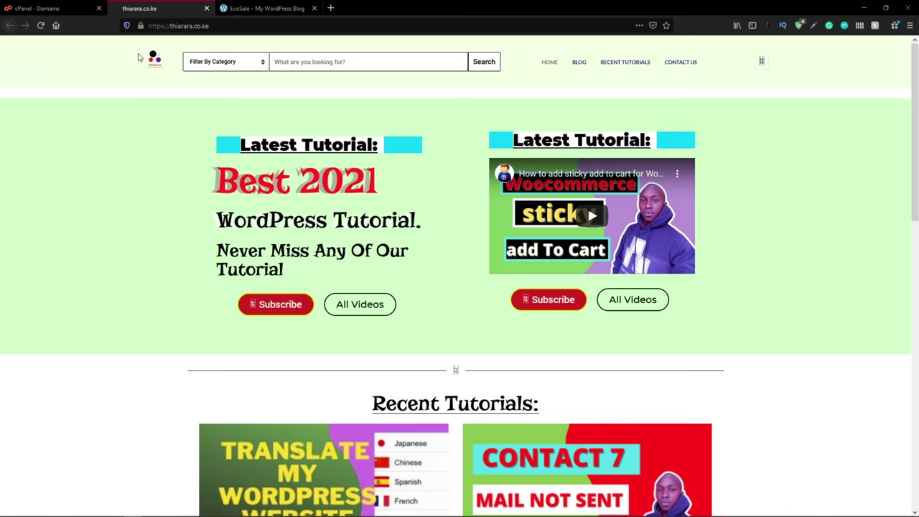
{"action": "left_click", "coordinate": [43, 8]}
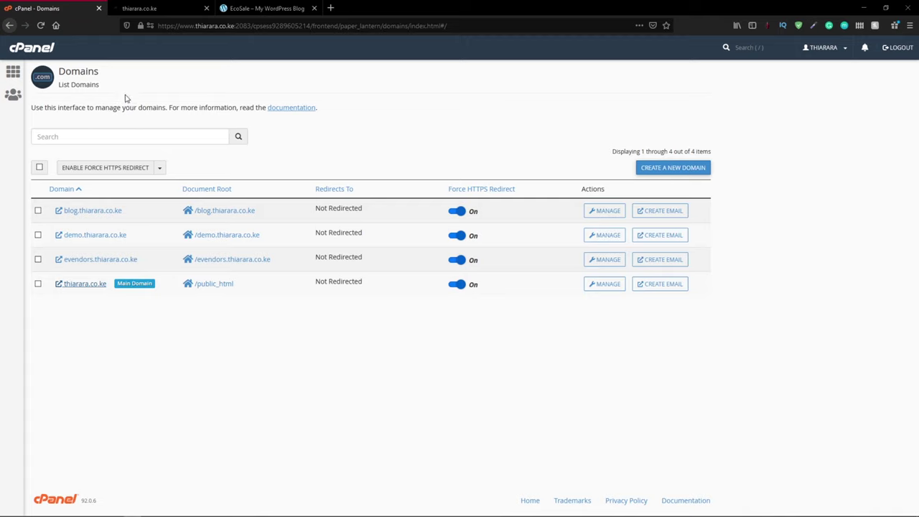
Step: Close the EcoSale and thiarara.co.ke tabs and open cPanel's Subdomains page
{"action": "left_click", "coordinate": [314, 7]}
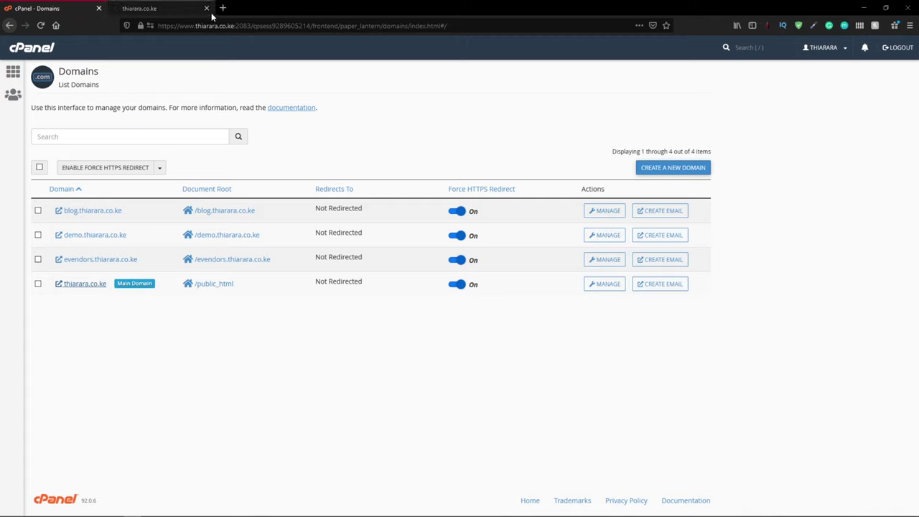
{"action": "left_click", "coordinate": [206, 7]}
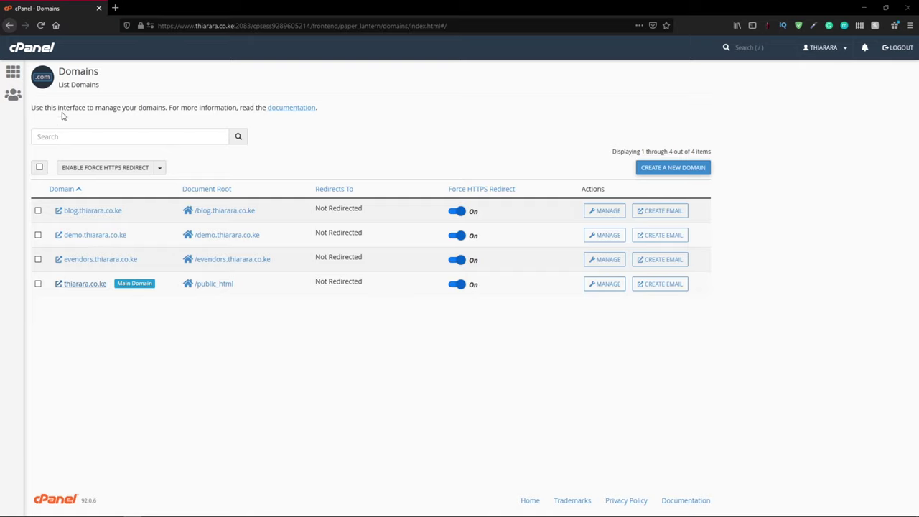
{"action": "left_click", "coordinate": [35, 48]}
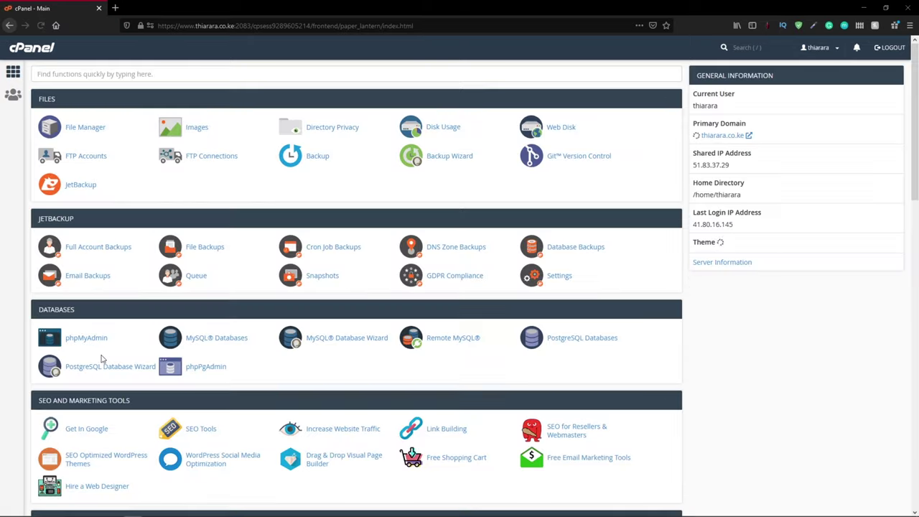
{"action": "scroll", "coordinate": [99, 358], "scroll_direction": "down", "scroll_amount": 5}
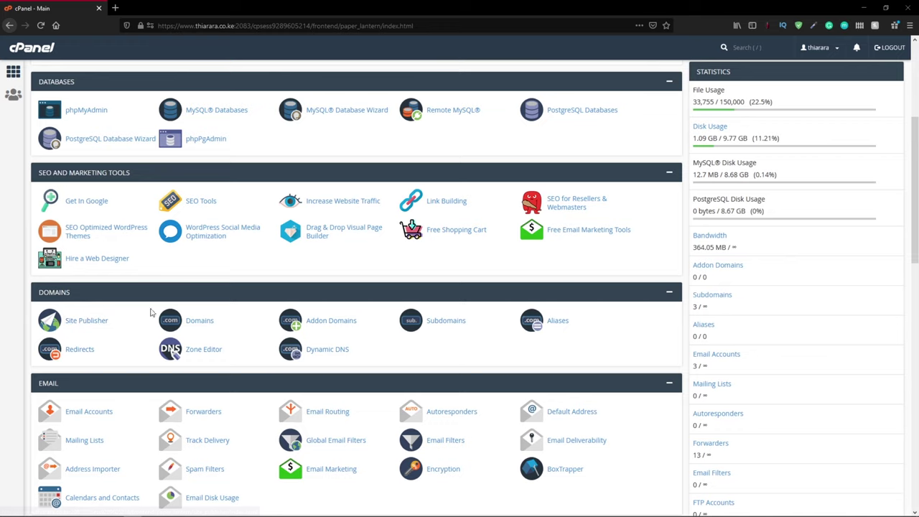
{"action": "left_click", "coordinate": [444, 329]}
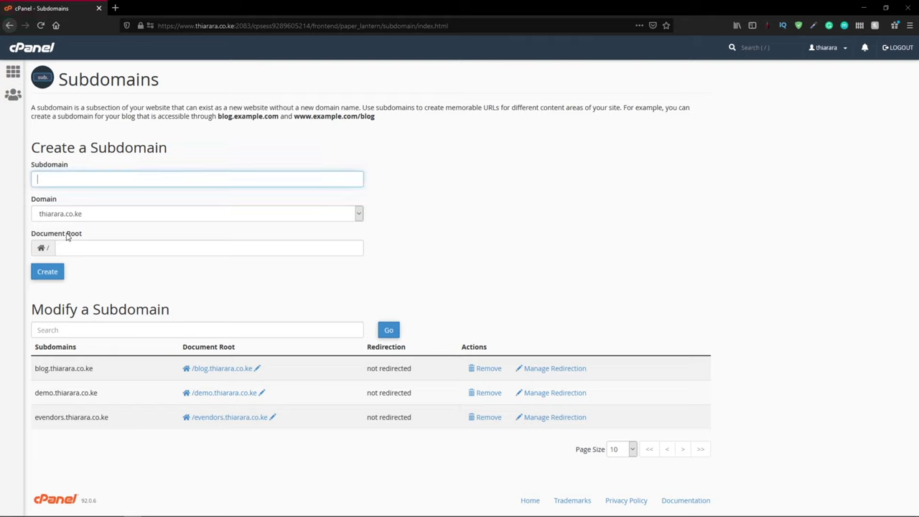
Step: Create the subdomain 'ecommerce' under the parent domain thiarara.co.ke
{"action": "left_click", "coordinate": [48, 179]}
{"action": "left_click", "coordinate": [48, 179]}
{"action": "left_click", "coordinate": [55, 182]}
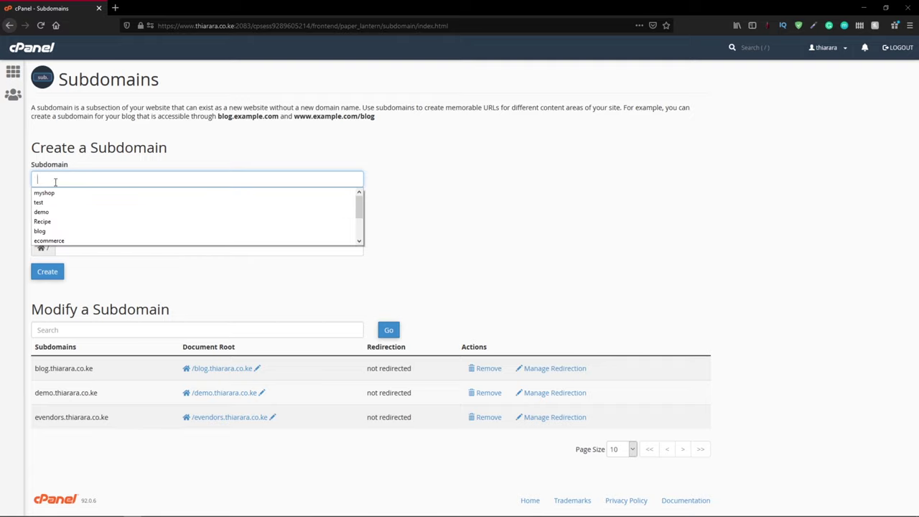
{"action": "left_click", "coordinate": [54, 241]}
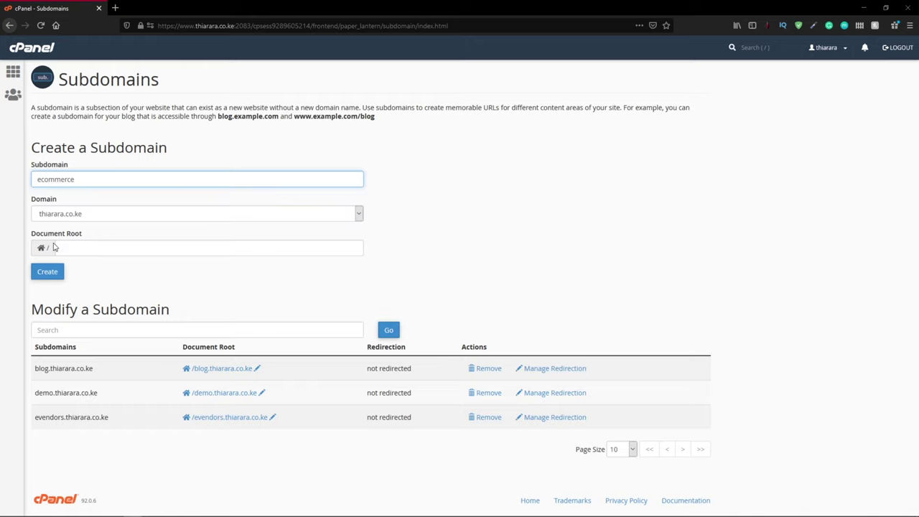
{"action": "left_click", "coordinate": [107, 215]}
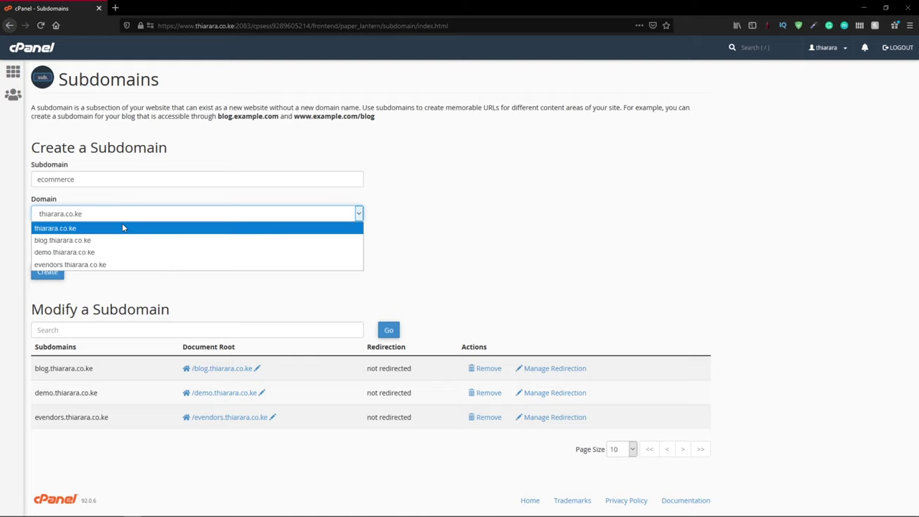
{"action": "left_click", "coordinate": [122, 228]}
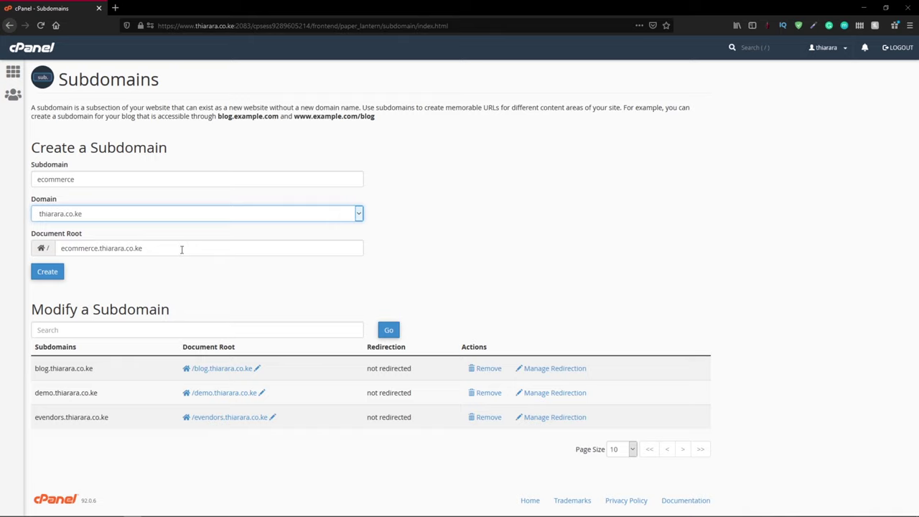
{"action": "left_click", "coordinate": [58, 277]}
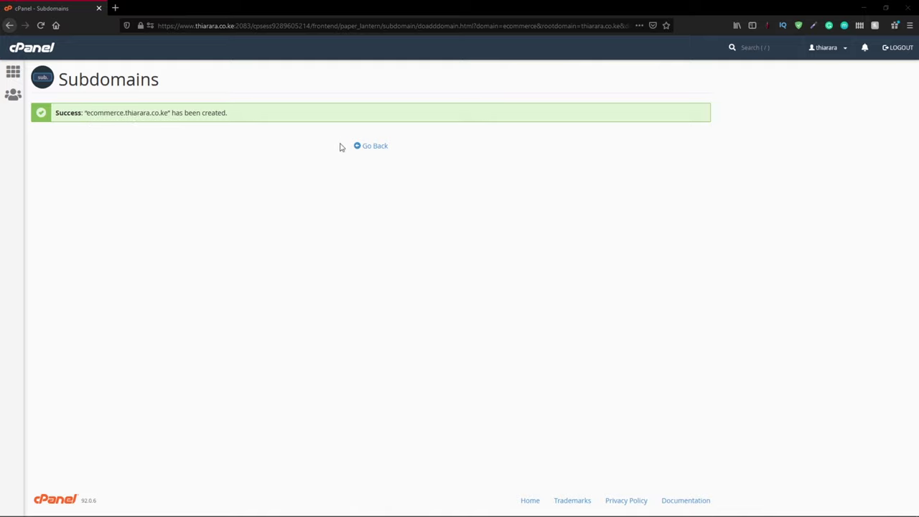
Step: Go from the Subdomains page back to cPanel home and open the Domains list
{"action": "left_click", "coordinate": [378, 153]}
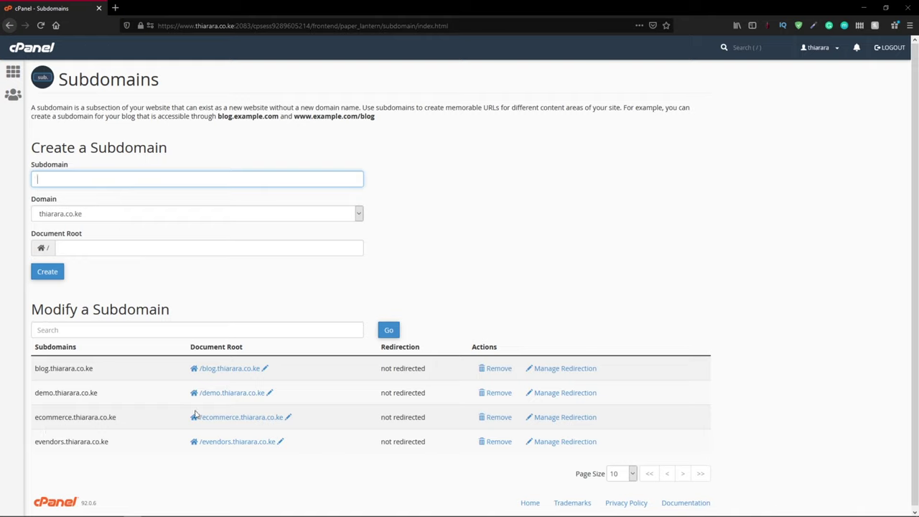
{"action": "left_click", "coordinate": [32, 50]}
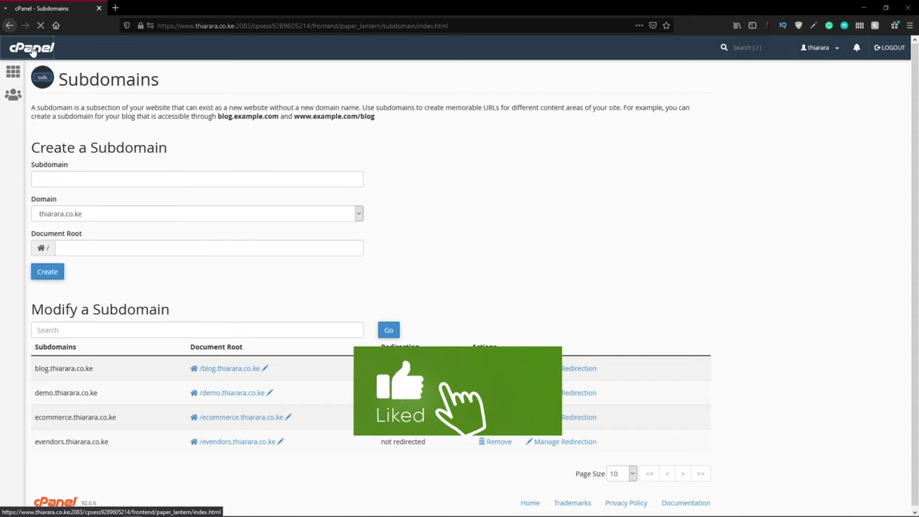
{"action": "scroll", "coordinate": [141, 247], "scroll_direction": "down", "scroll_amount": 3}
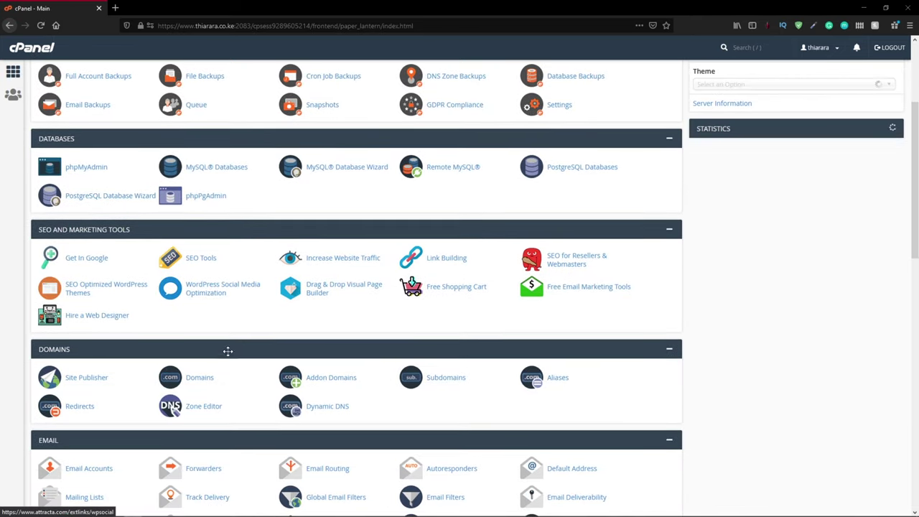
{"action": "left_click", "coordinate": [207, 381]}
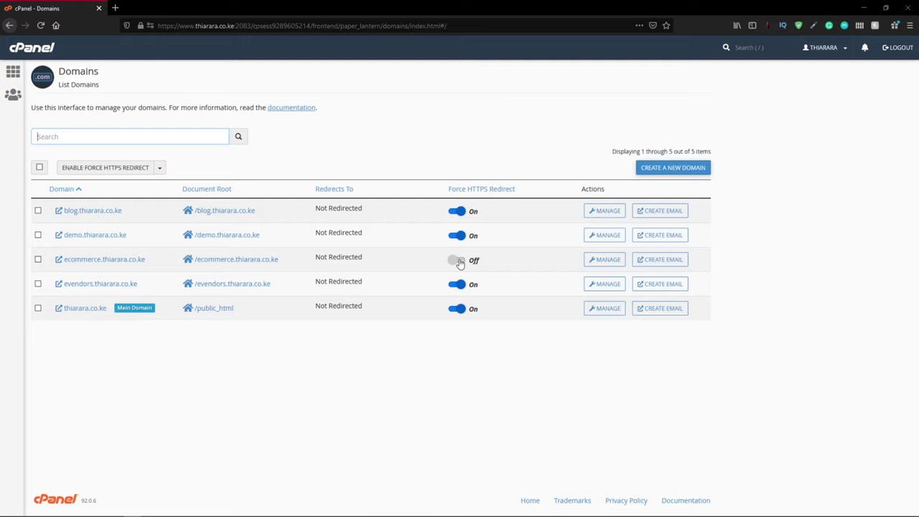
Step: Turn Force HTTPS Redirect for ecommerce.thiarara.co.ke on and back off, then open a new tab
{"action": "left_click", "coordinate": [458, 261]}
{"action": "left_click", "coordinate": [458, 260]}
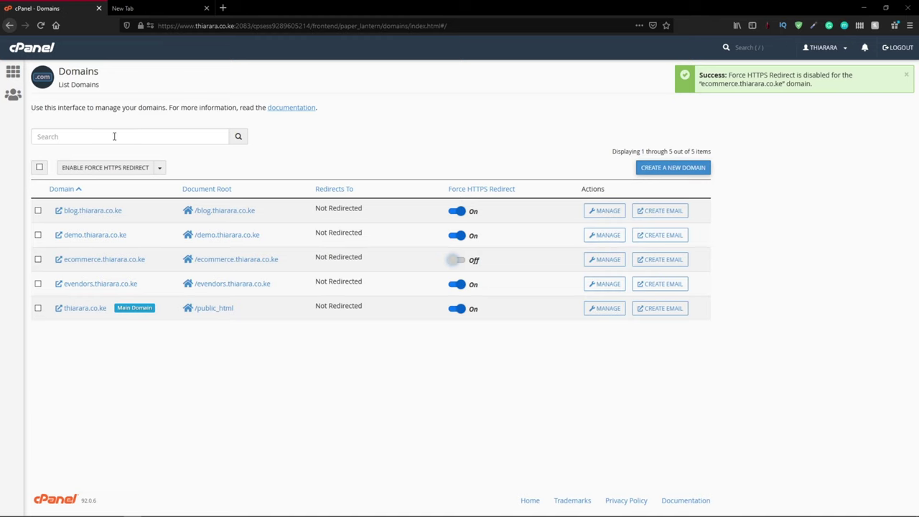
{"action": "left_click", "coordinate": [103, 259]}
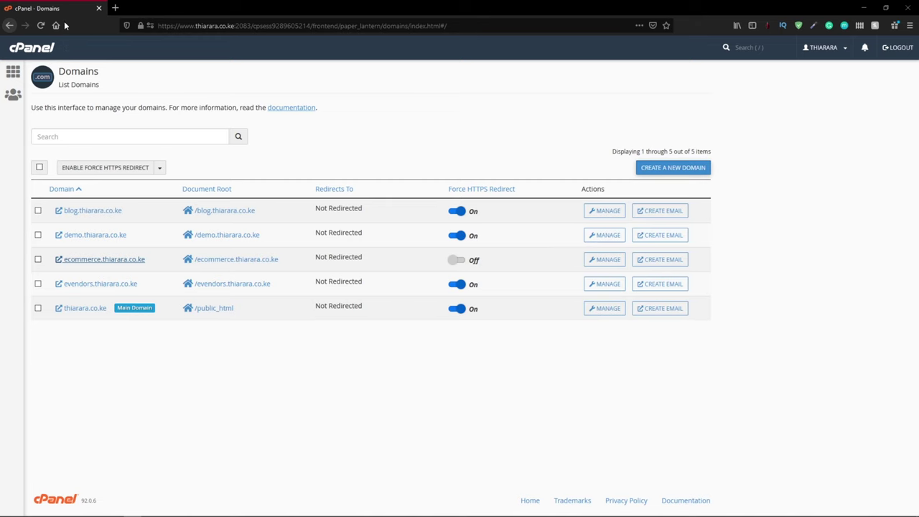
{"action": "left_click", "coordinate": [115, 8]}
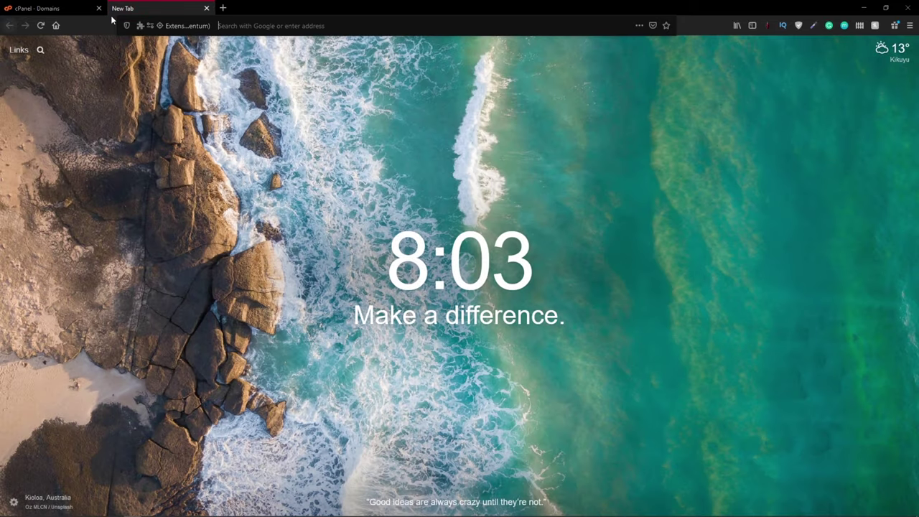
Step: Load ecommerce.thiarara.co.ke, an empty Index of / listing, then return to cPanel Domains
{"action": "type", "text": "https://ecommerce.thiarara.co.ke"}
{"action": "key", "text": "Return"}
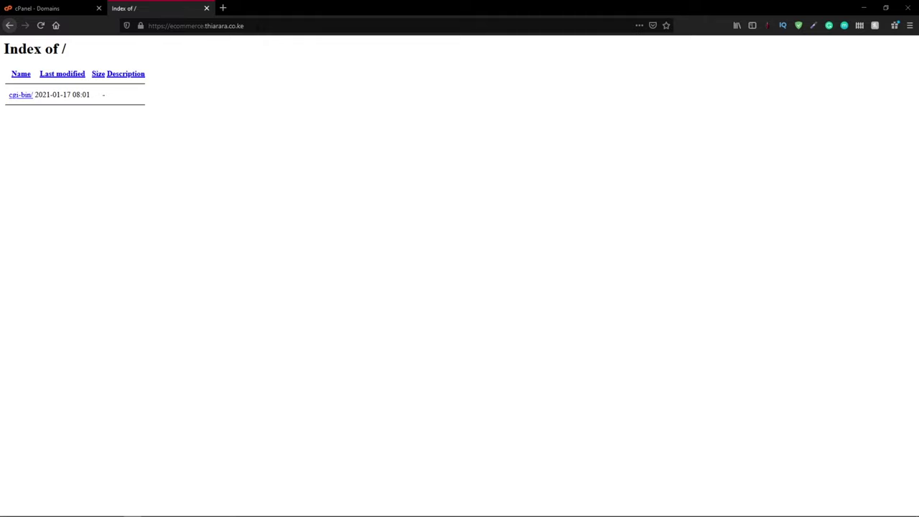
{"action": "left_click", "coordinate": [65, 7]}
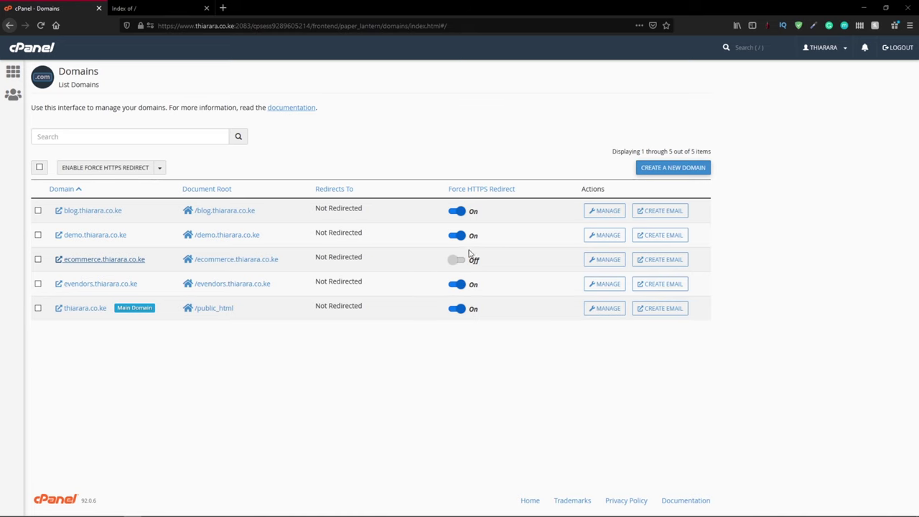
Step: Open WordPress in Softaculous Apps Installer from cPanel home and start a new installation
{"action": "left_click", "coordinate": [9, 25]}
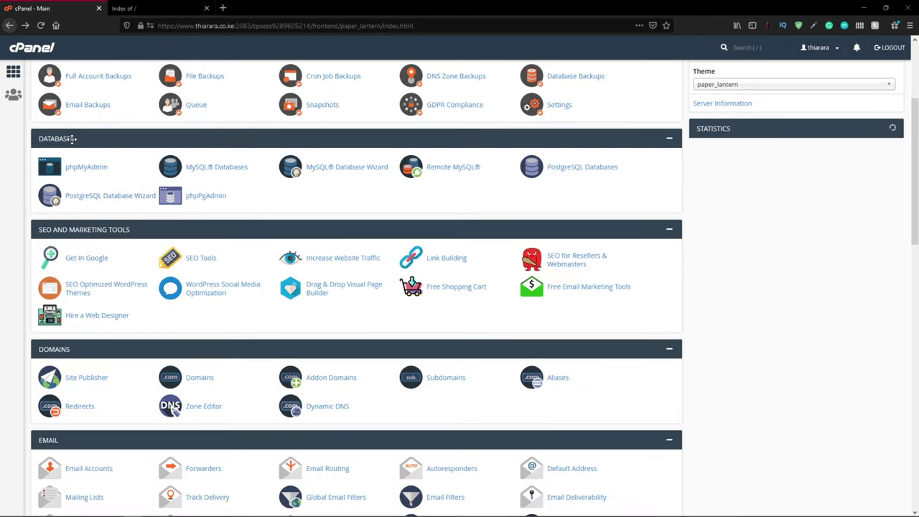
{"action": "scroll", "coordinate": [112, 181], "scroll_direction": "down", "scroll_amount": 5}
{"action": "scroll", "coordinate": [122, 237], "scroll_direction": "down", "scroll_amount": 9}
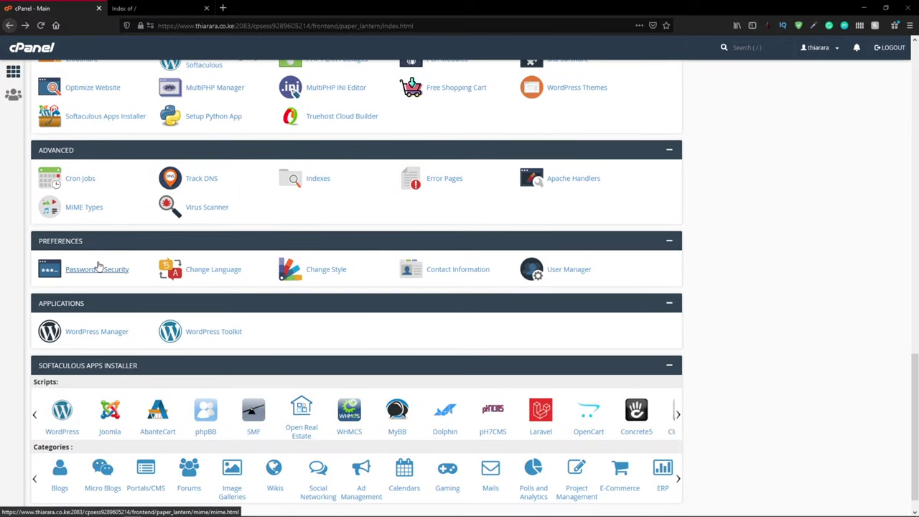
{"action": "scroll", "coordinate": [86, 345], "scroll_direction": "down", "scroll_amount": 1}
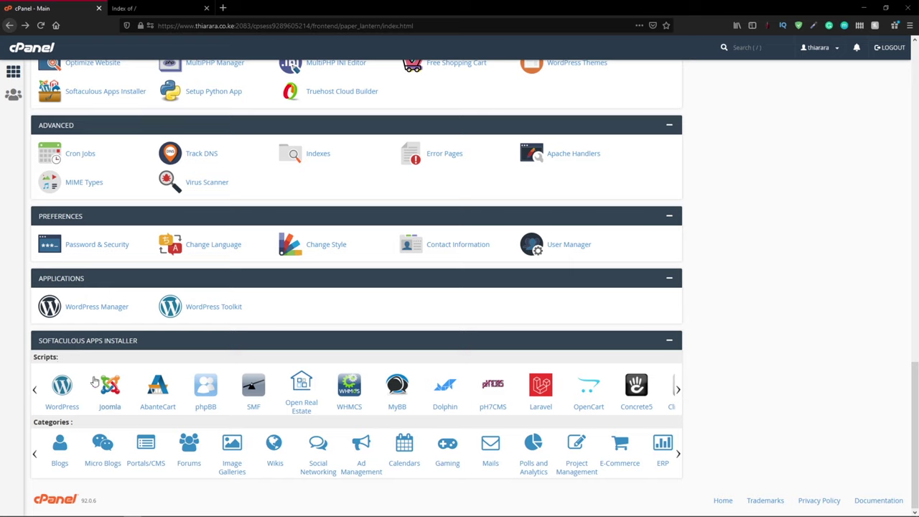
{"action": "left_click", "coordinate": [64, 401]}
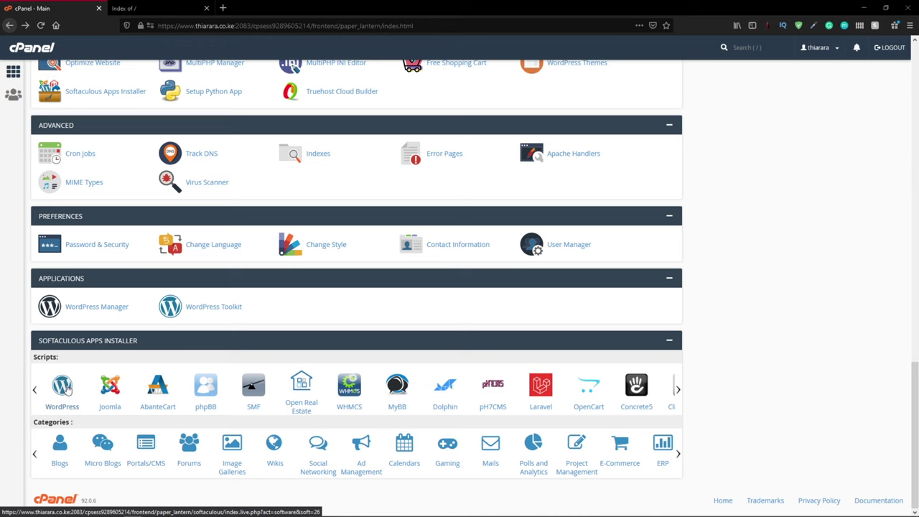
{"action": "scroll", "coordinate": [434, 278], "scroll_direction": "down", "scroll_amount": 2}
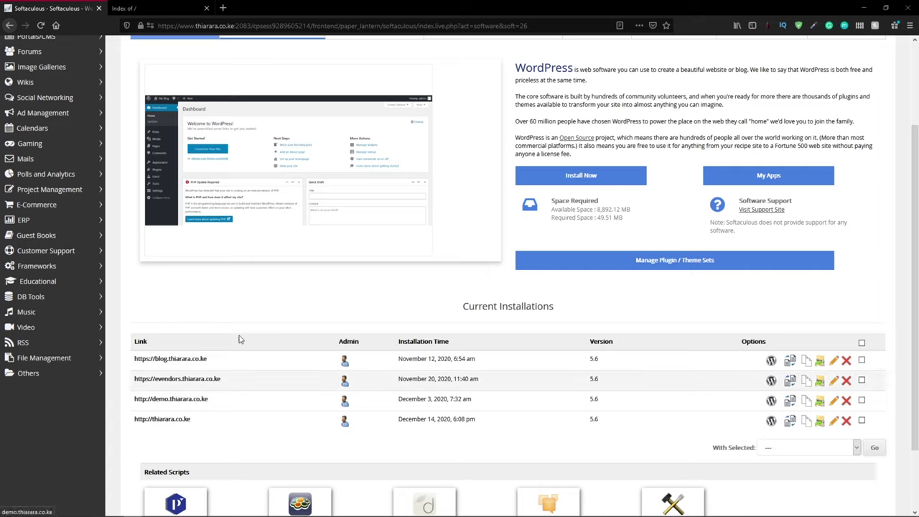
{"action": "left_click", "coordinate": [568, 180]}
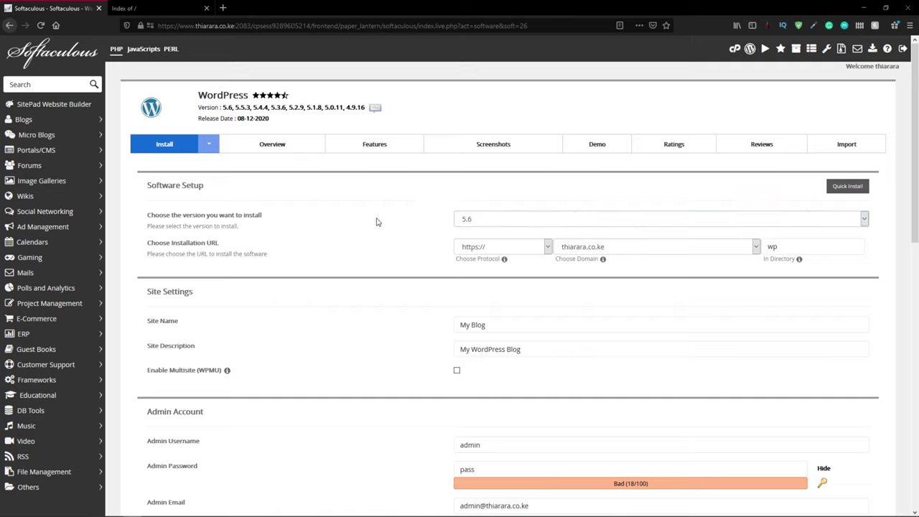
Step: Keep WordPress 5.6, target ecommerce.thiarara.co.ke, and delete 'wp' from the install directory
{"action": "left_click", "coordinate": [491, 223]}
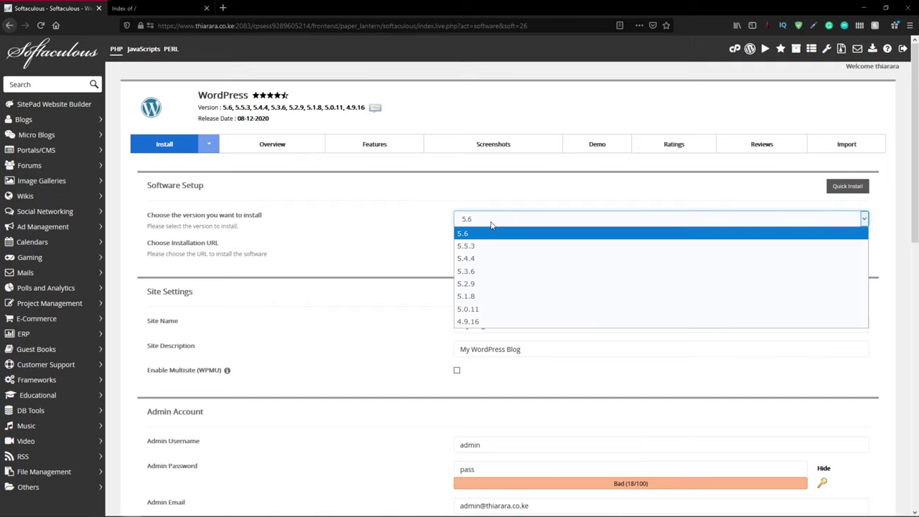
{"action": "left_click", "coordinate": [509, 221]}
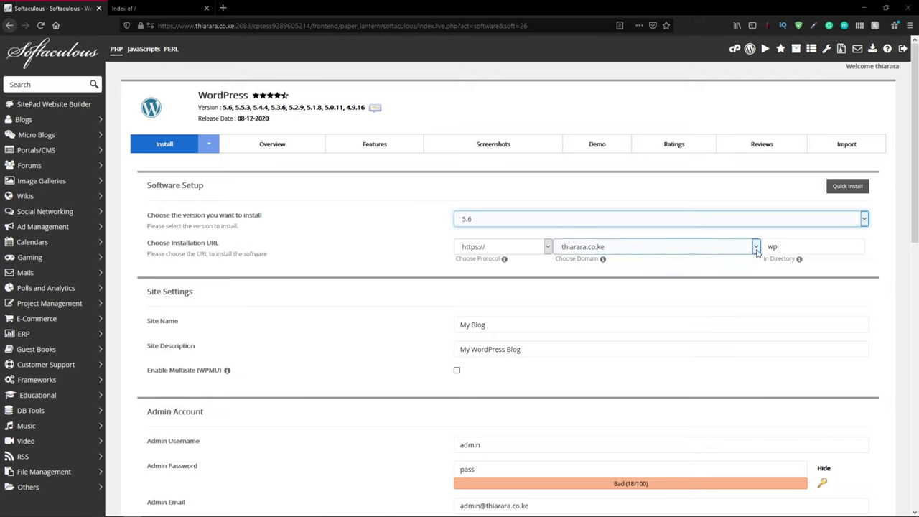
{"action": "left_click", "coordinate": [756, 249]}
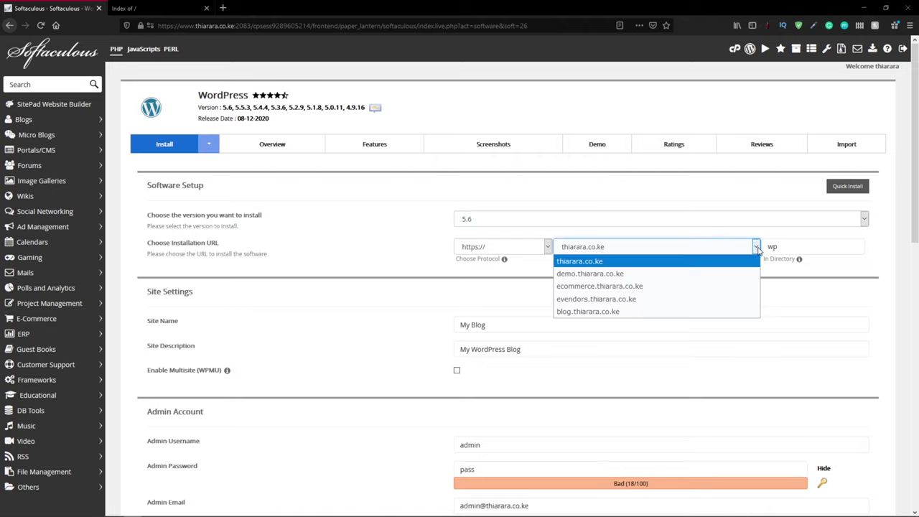
{"action": "left_click", "coordinate": [625, 288]}
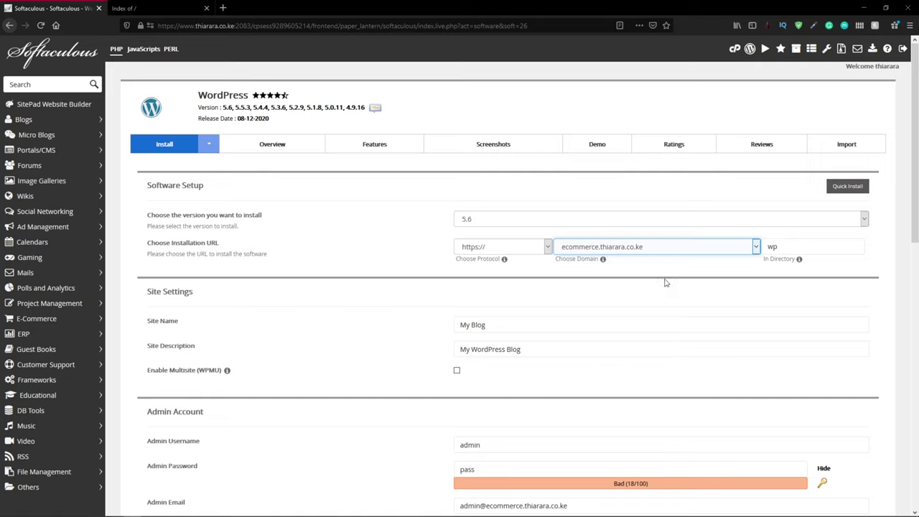
{"action": "left_click", "coordinate": [786, 246]}
{"action": "double_click", "coordinate": [772, 246]}
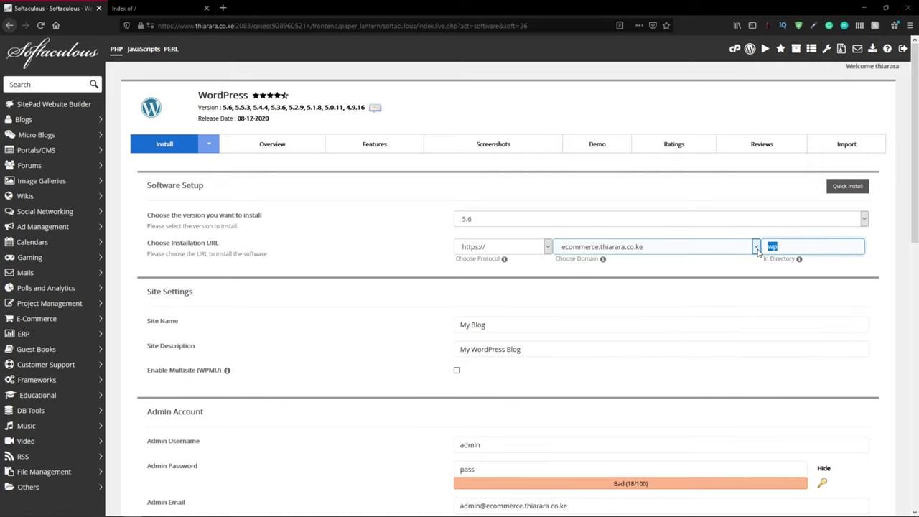
{"action": "key", "text": "BackSpace"}
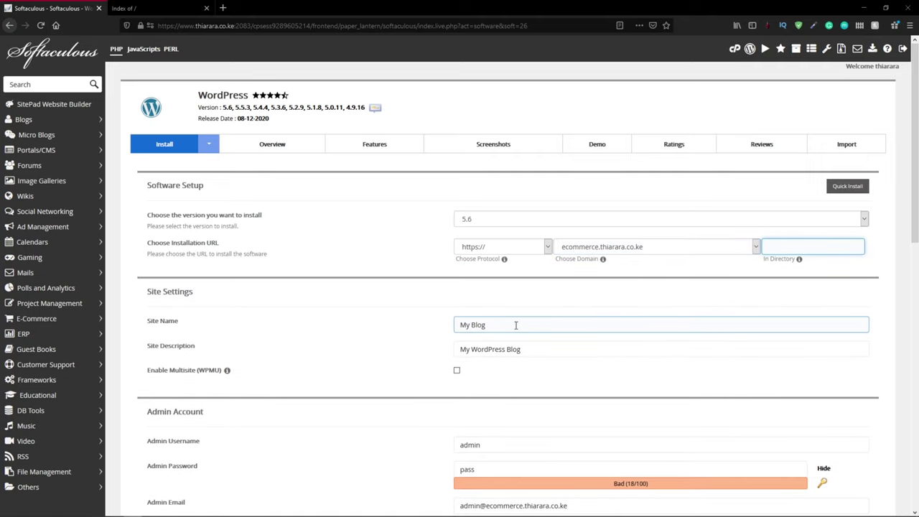
Step: Review the default site name and description, leaving the description unchanged
{"action": "scroll", "coordinate": [515, 323], "scroll_direction": "down", "scroll_amount": 3}
{"action": "left_click_drag", "start_coordinate": [502, 211], "coordinate": [447, 206]}
{"action": "left_click_drag", "start_coordinate": [554, 239], "coordinate": [456, 226]}
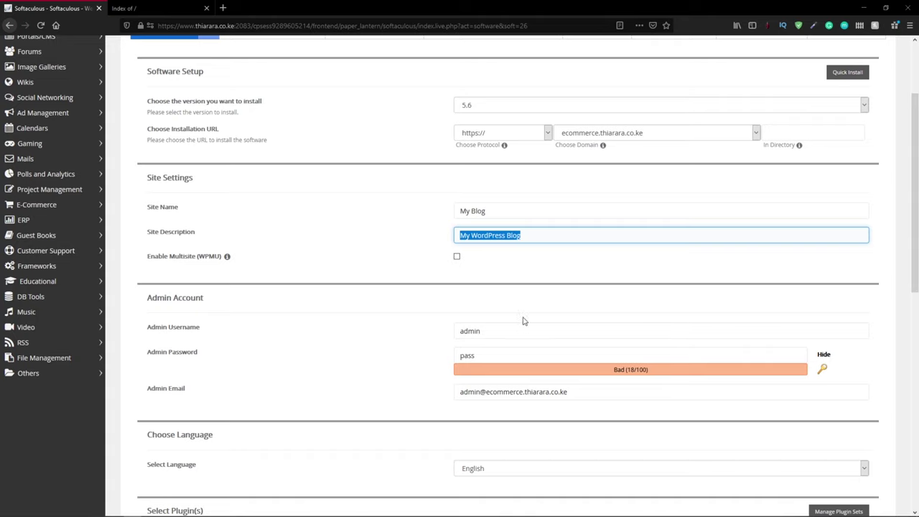
{"action": "left_click", "coordinate": [418, 341]}
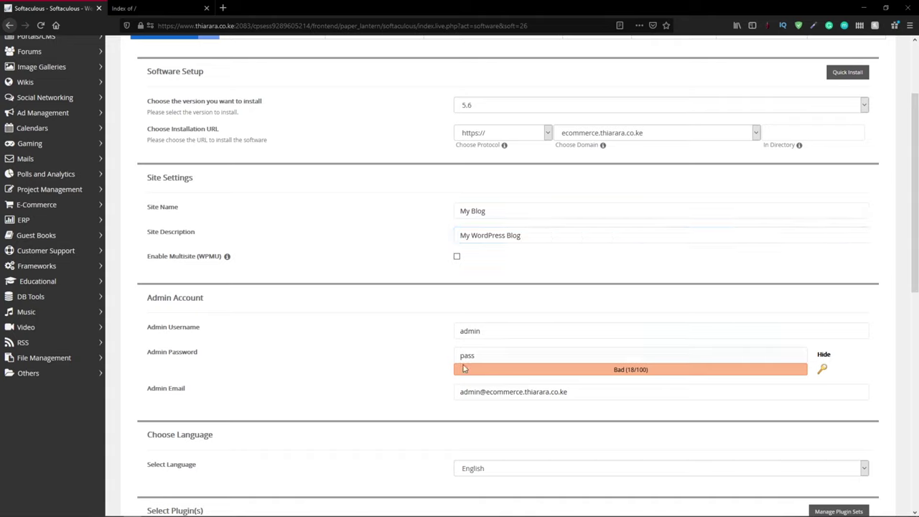
Step: Mask the admin password field and enter a new six-character admin password
{"action": "left_click", "coordinate": [826, 355]}
{"action": "left_click", "coordinate": [588, 353]}
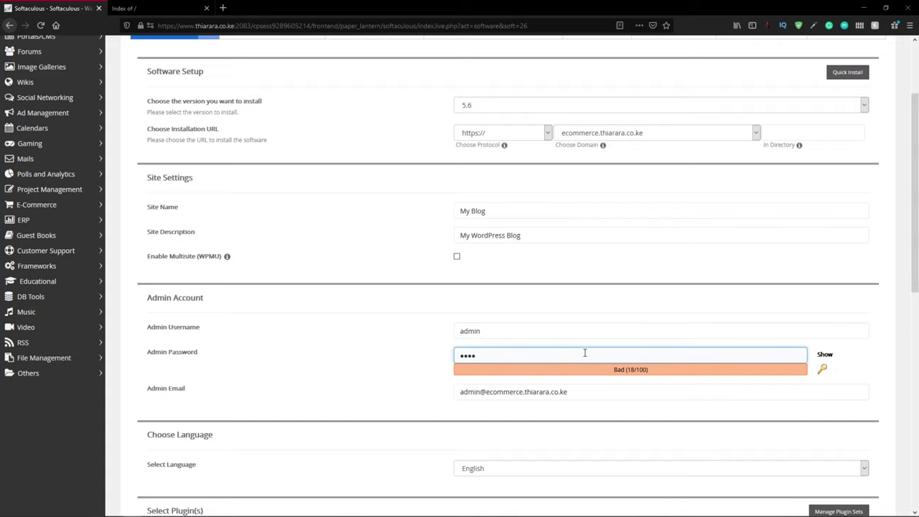
{"action": "type", "text": "wo"}
Step: Keep the admin email unchanged and scroll down to the Install button
{"action": "scroll", "coordinate": [521, 357], "scroll_direction": "down", "scroll_amount": 4}
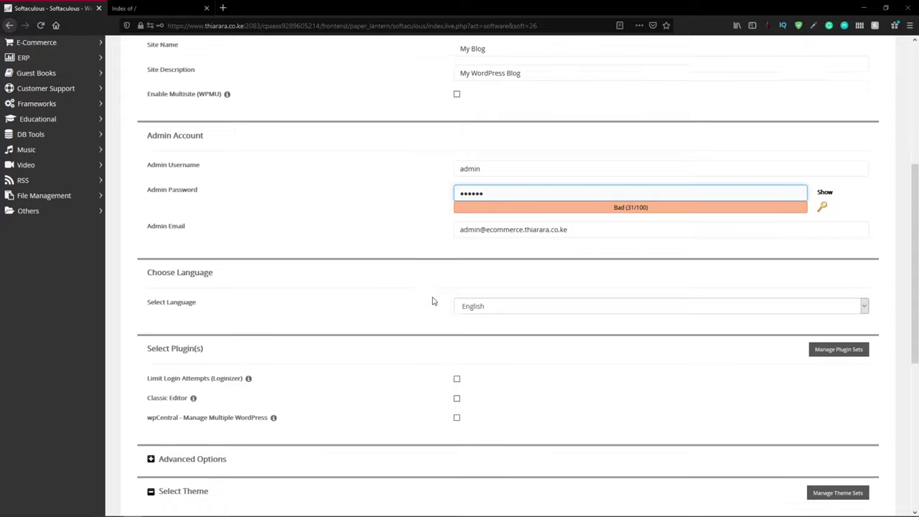
{"action": "left_click_drag", "start_coordinate": [577, 226], "coordinate": [451, 220]}
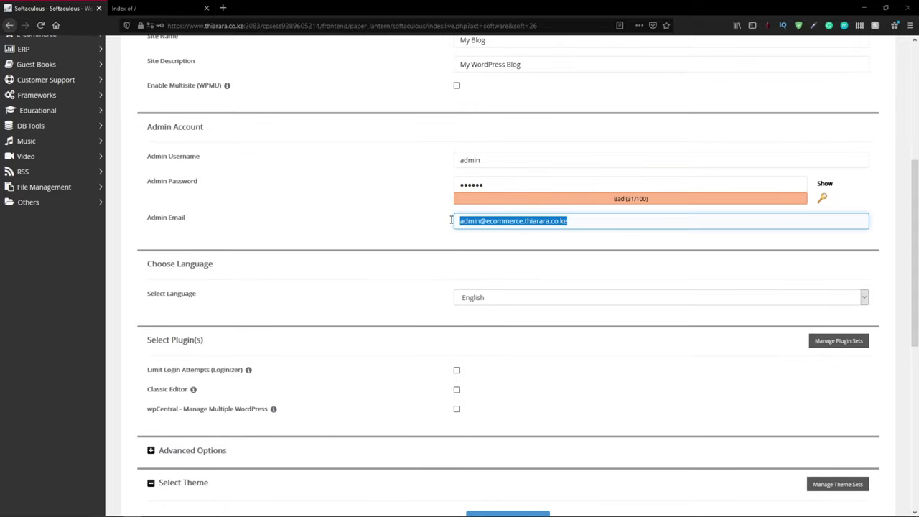
{"action": "left_click", "coordinate": [362, 236]}
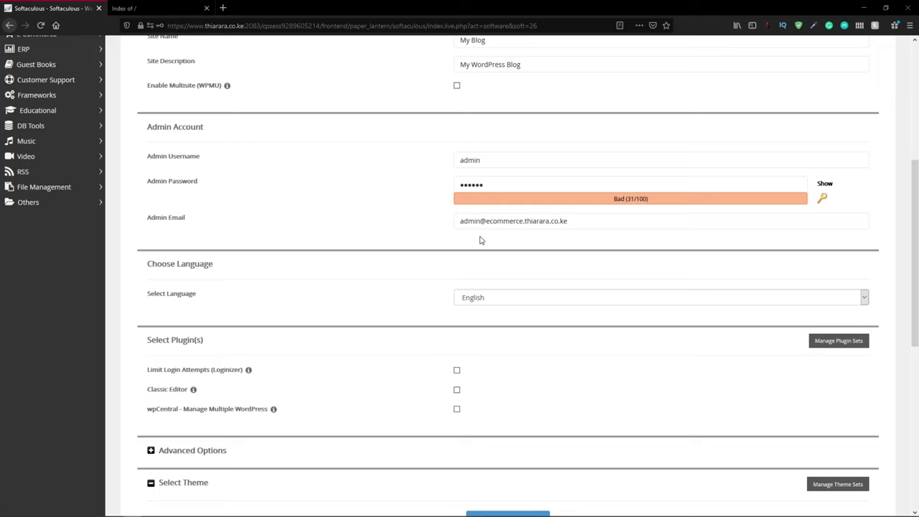
{"action": "scroll", "coordinate": [482, 240], "scroll_direction": "down", "scroll_amount": 4}
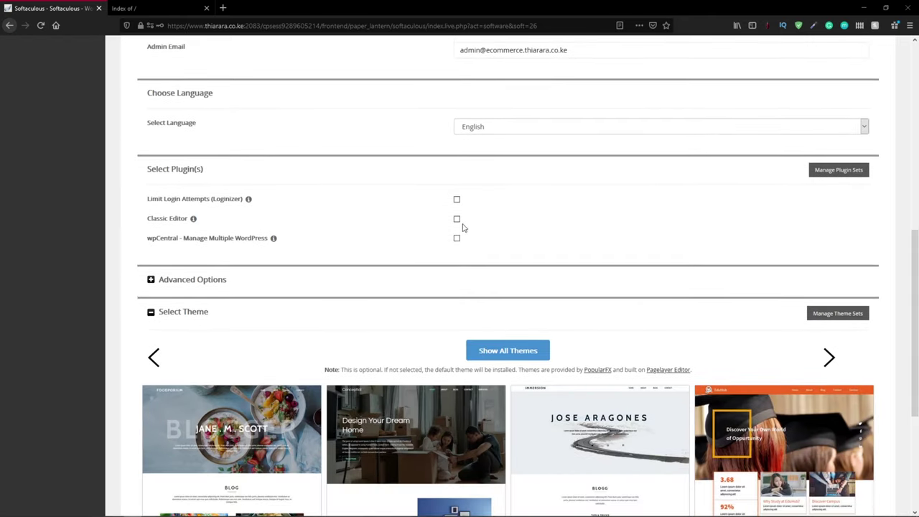
{"action": "scroll", "coordinate": [463, 227], "scroll_direction": "down", "scroll_amount": 5}
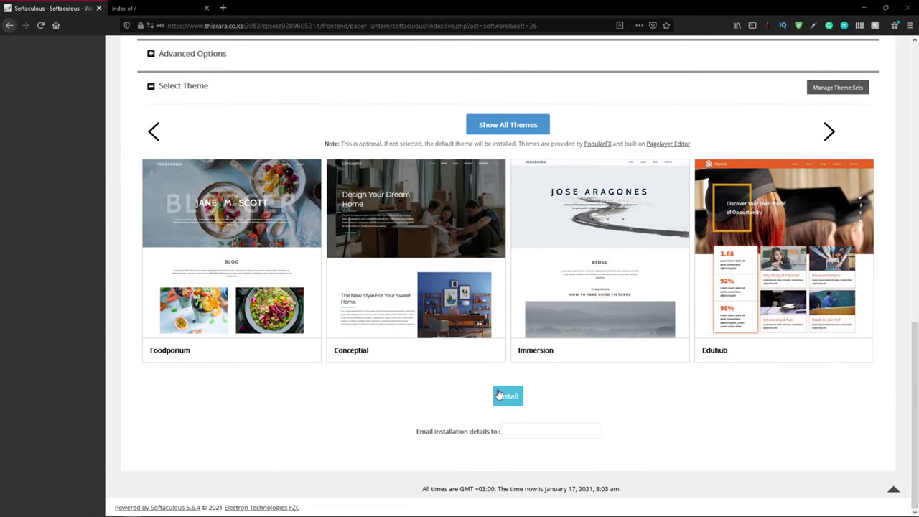
Step: Install WordPress and view the new ecommerce.thiarara.co.ke 'My Blog' front page with its Hello world! post
{"action": "left_click", "coordinate": [498, 394]}
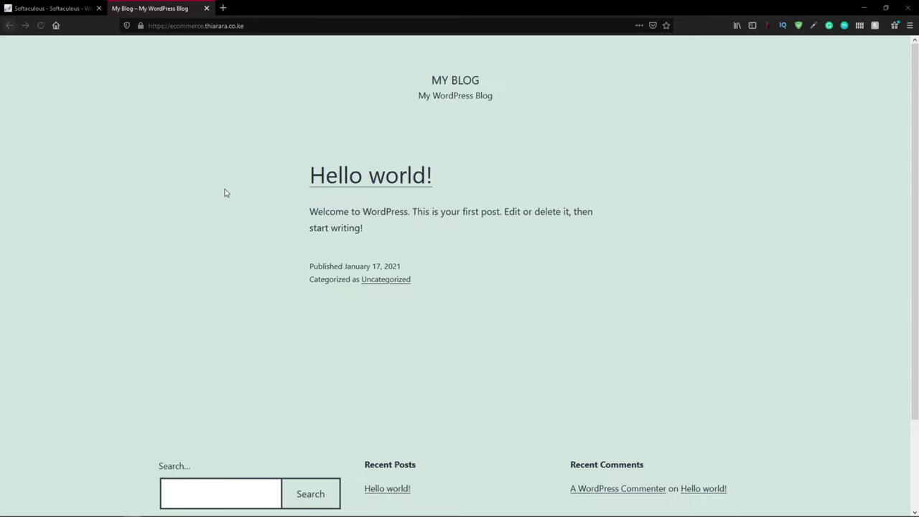
{"action": "scroll", "coordinate": [252, 264], "scroll_direction": "down", "scroll_amount": 3}
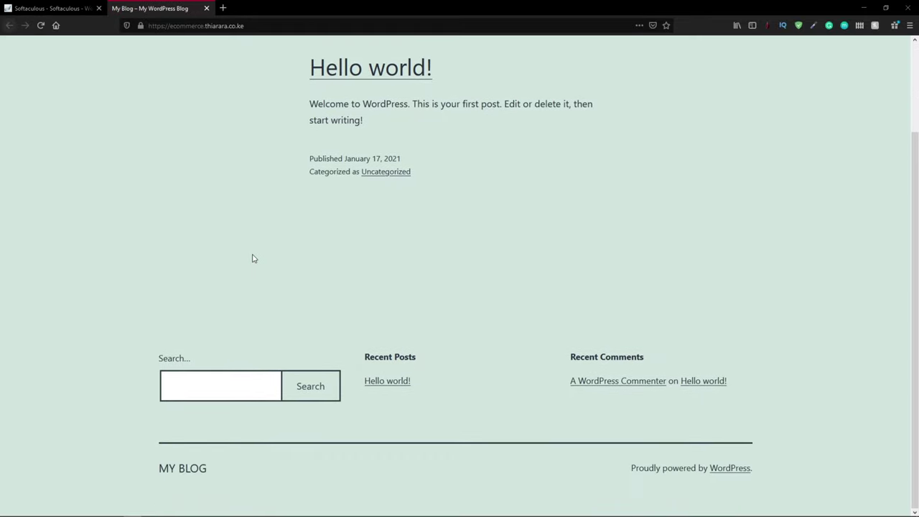
{"action": "scroll", "coordinate": [714, 359], "scroll_direction": "up", "scroll_amount": 3}
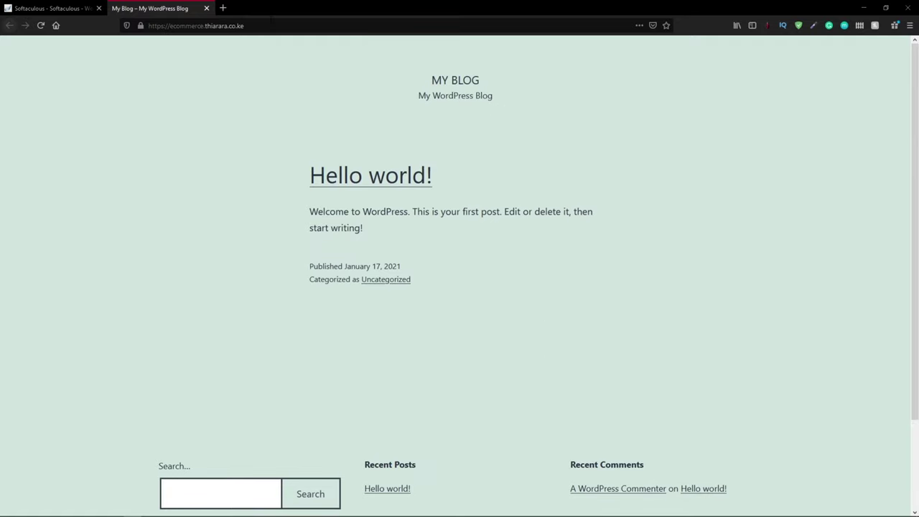
{"action": "left_click", "coordinate": [258, 29]}
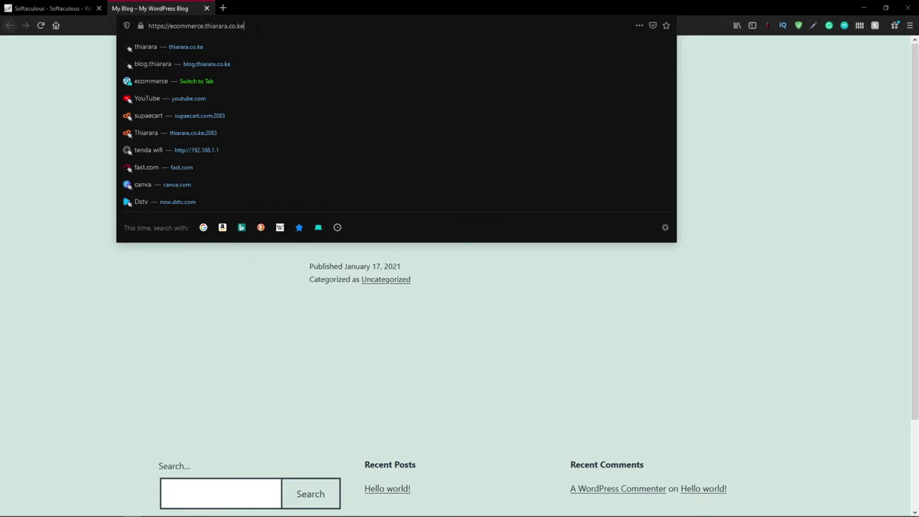
Step: Check the admin URL, then load ecommerce.thiarara.co.ke/wp-admin to reach the WordPress login page
{"action": "left_click", "coordinate": [72, 8]}
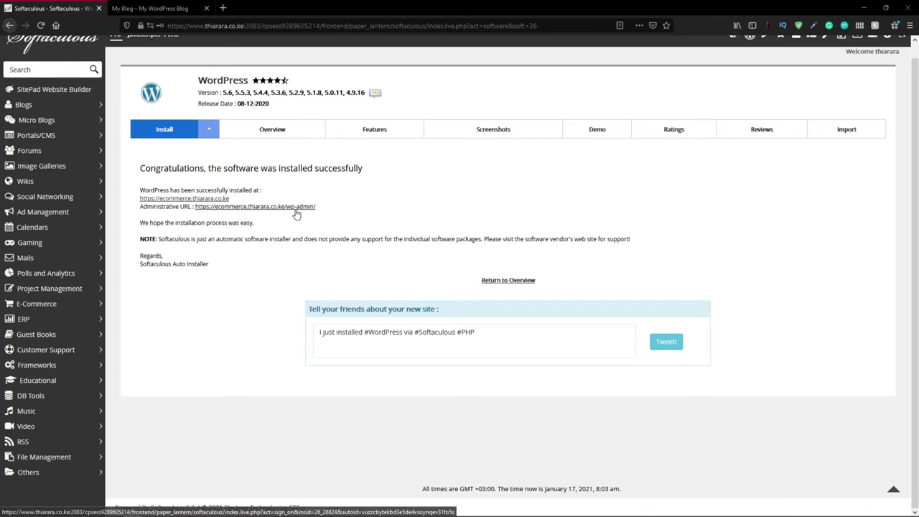
{"action": "left_click", "coordinate": [158, 6]}
{"action": "left_click", "coordinate": [277, 26]}
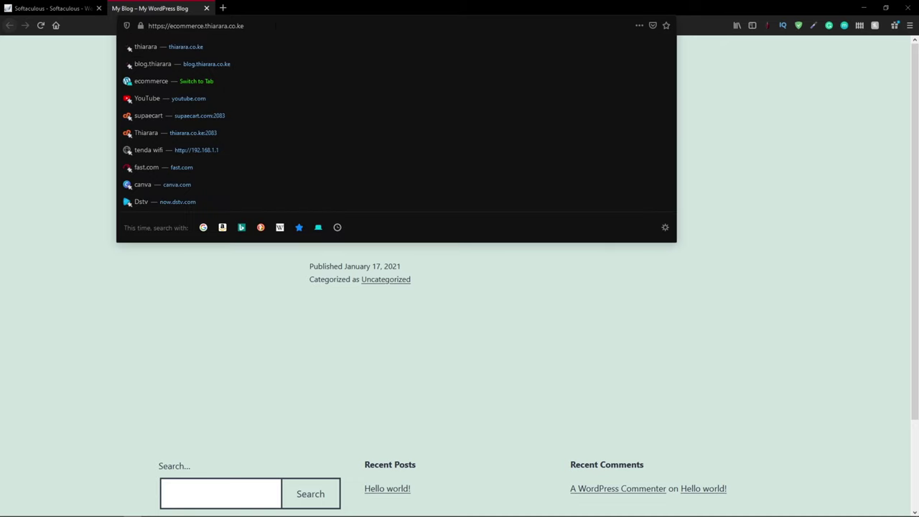
{"action": "type", "text": "/"}
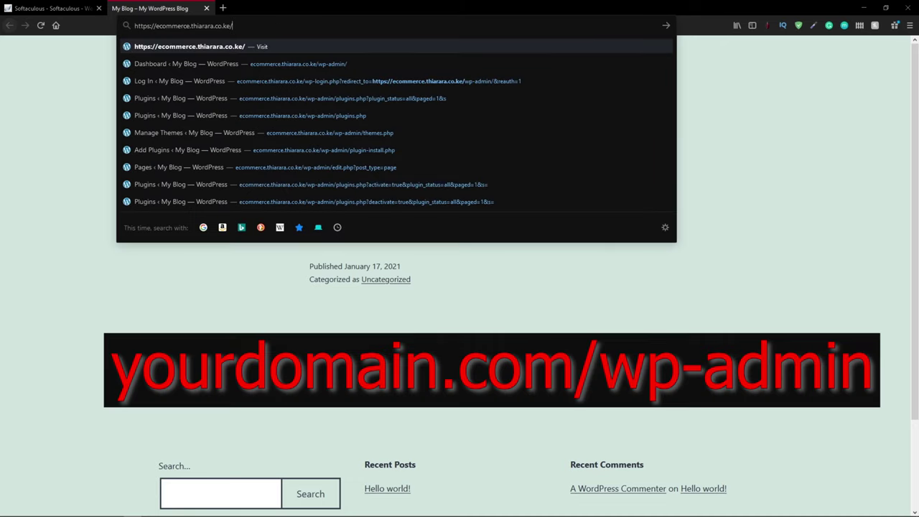
{"action": "type", "text": "wp"}
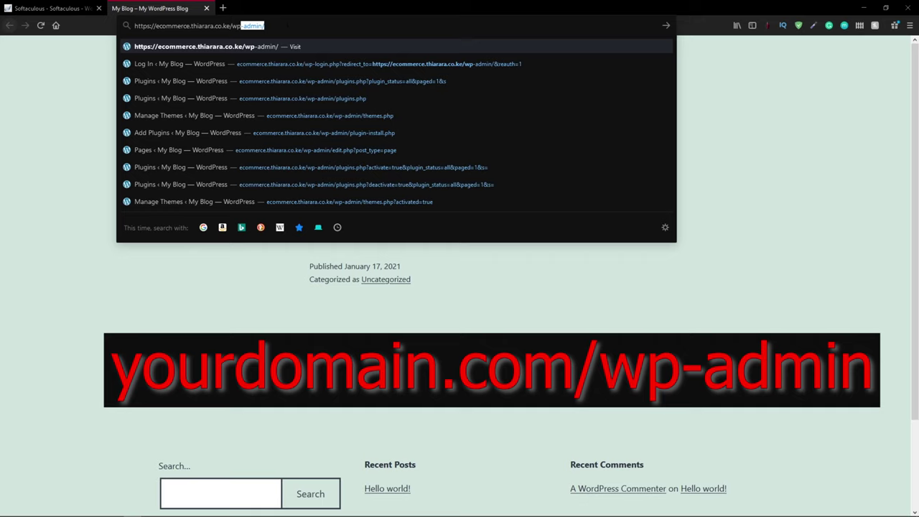
{"action": "key", "text": "Right"}
{"action": "key", "text": "Return"}
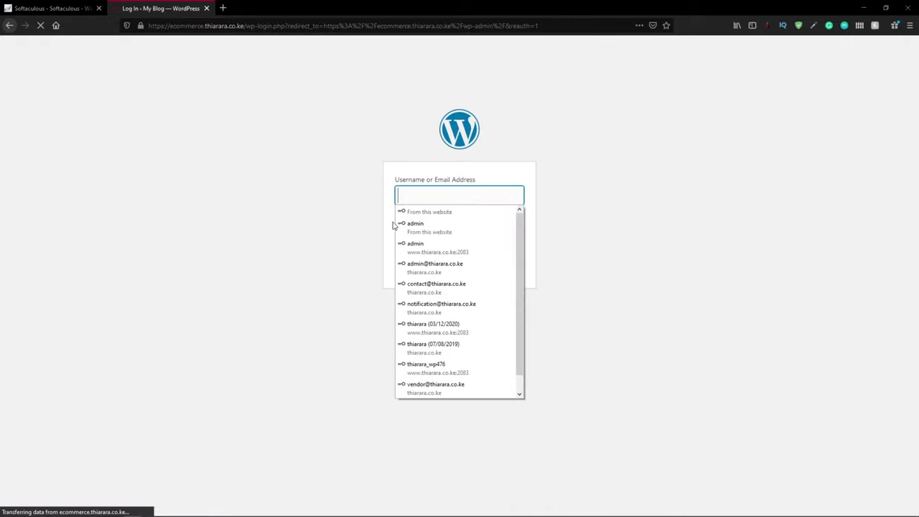
Step: Log in with the saved admin credentials and bring up the My Blog dashboard
{"action": "left_click", "coordinate": [421, 227]}
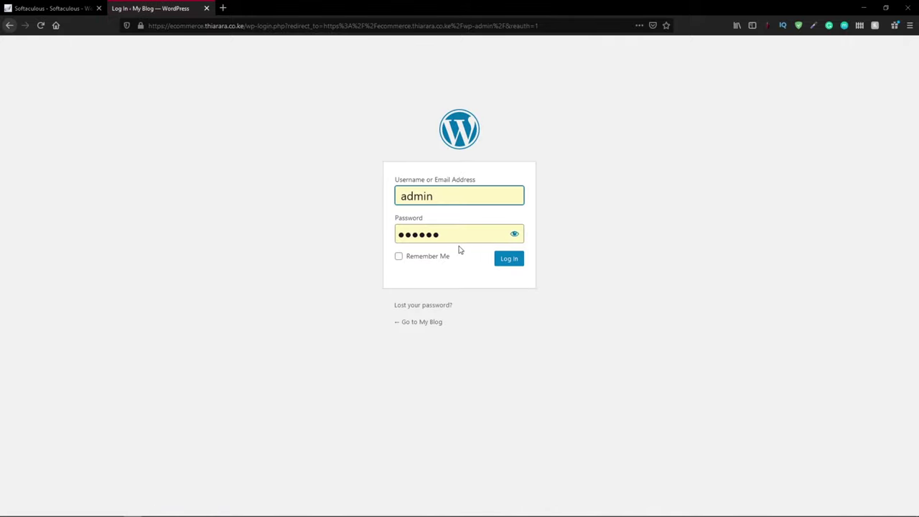
{"action": "left_click", "coordinate": [508, 263]}
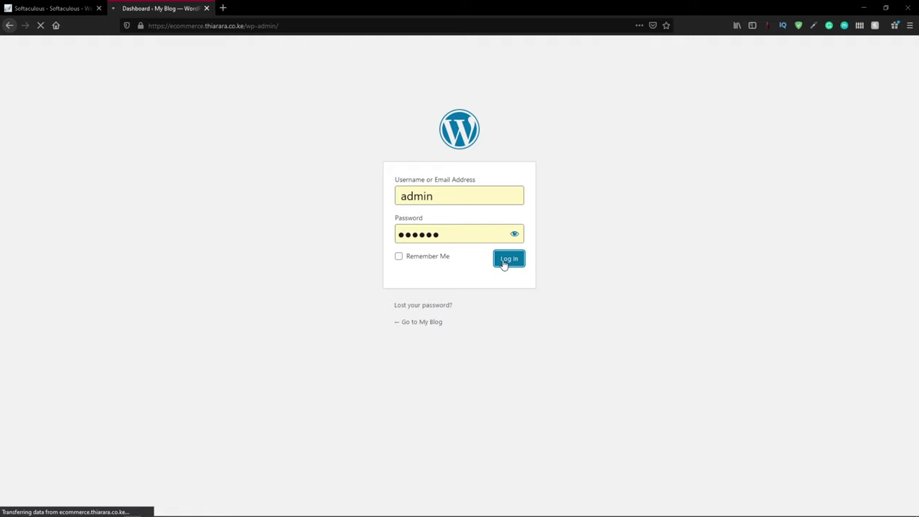
{"action": "left_click", "coordinate": [43, 7]}
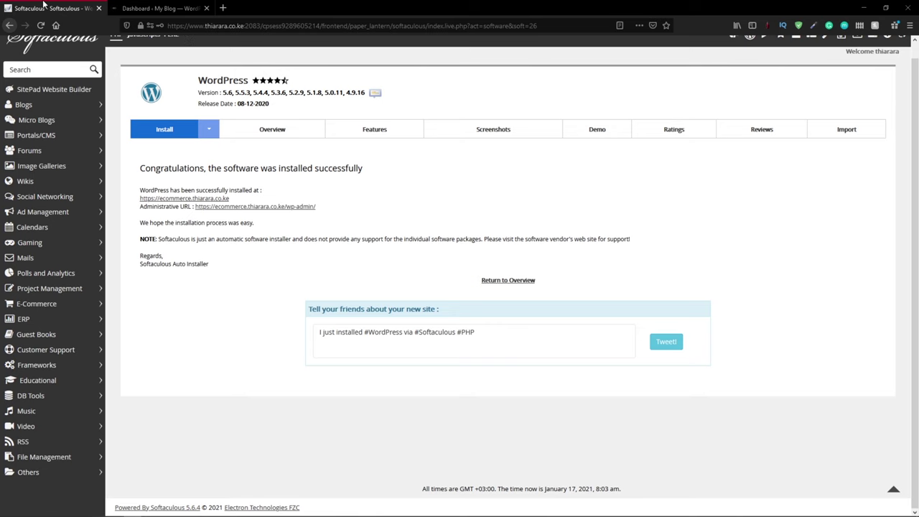
{"action": "scroll", "coordinate": [57, 150], "scroll_direction": "up", "scroll_amount": 1}
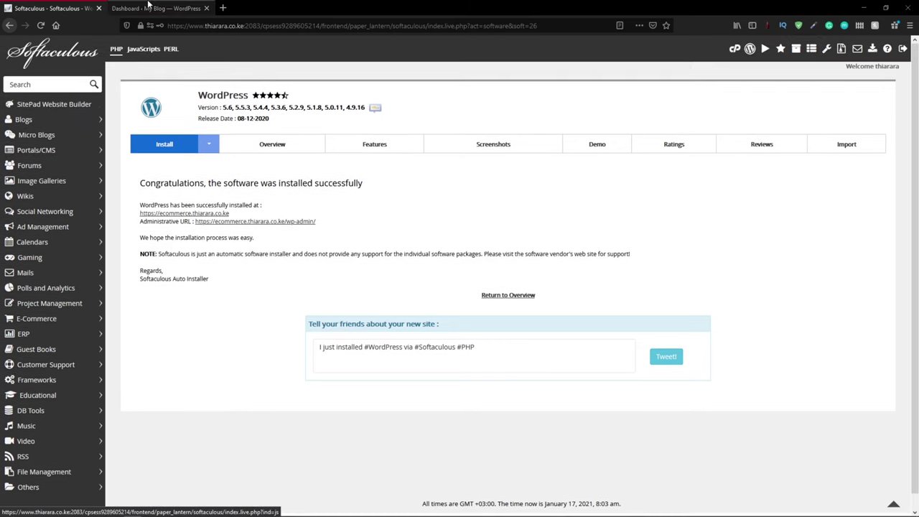
{"action": "left_click", "coordinate": [149, 6]}
Step: Look over the dashboard, then go from the Softaculous success page to the cPanel main page
{"action": "scroll", "coordinate": [172, 311], "scroll_direction": "down", "scroll_amount": 2}
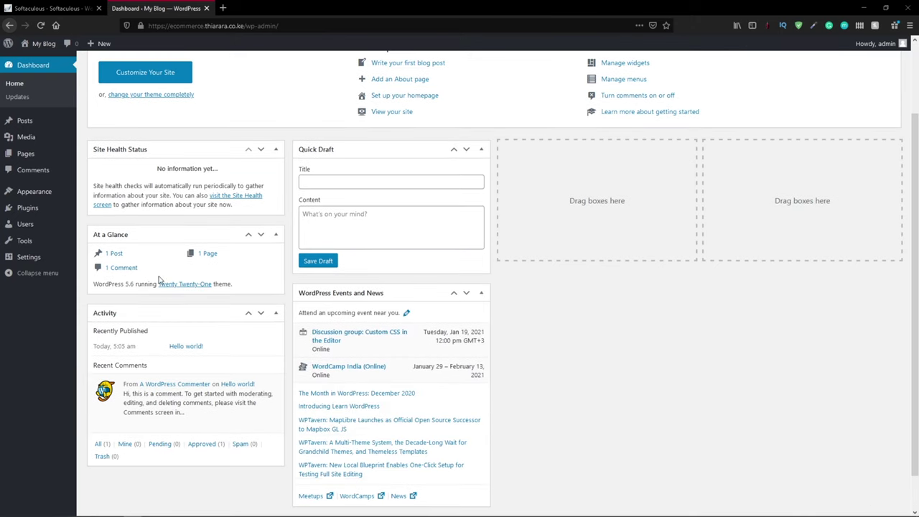
{"action": "scroll", "coordinate": [161, 281], "scroll_direction": "up", "scroll_amount": 3}
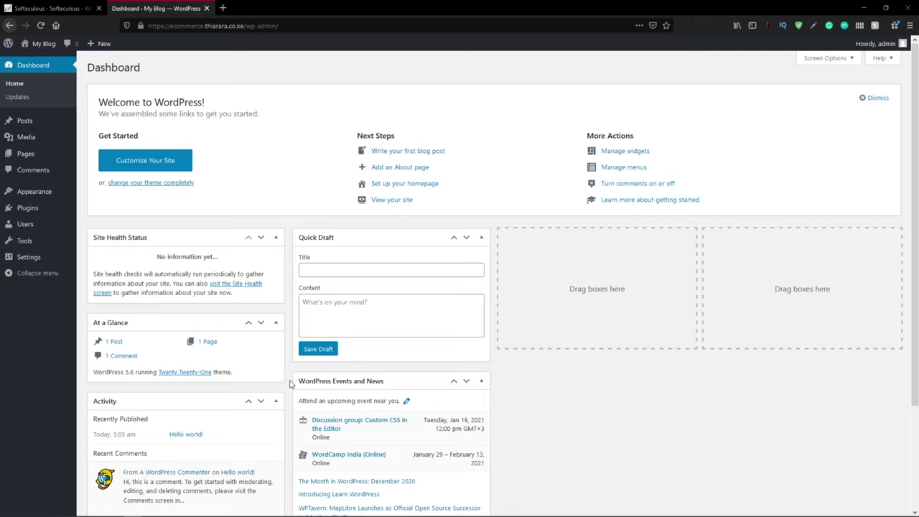
{"action": "left_click", "coordinate": [40, 7]}
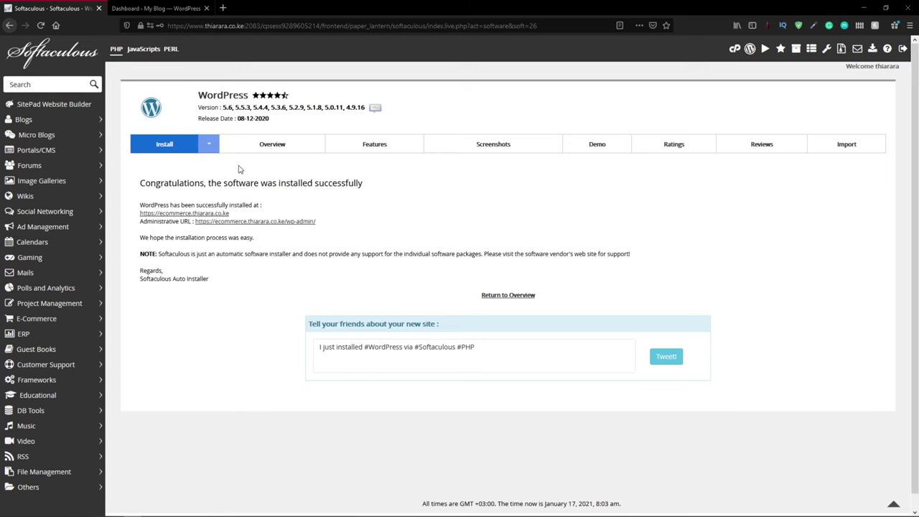
{"action": "left_click", "coordinate": [734, 49]}
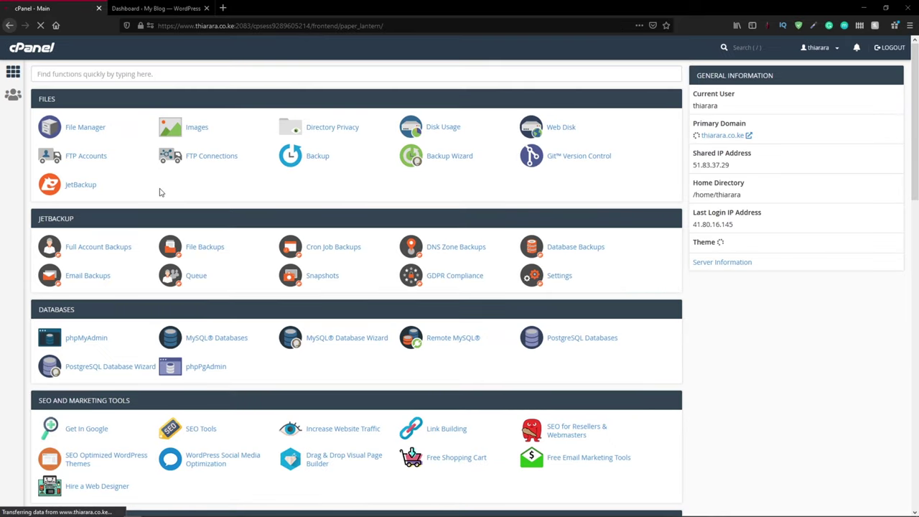
Step: Under Domains, switch Force HTTPS Redirect on for ecommerce.thiarara.co.ke, then view the WordPress dashboard
{"action": "scroll", "coordinate": [143, 215], "scroll_direction": "down", "scroll_amount": 3}
{"action": "scroll", "coordinate": [99, 307], "scroll_direction": "down", "scroll_amount": 3}
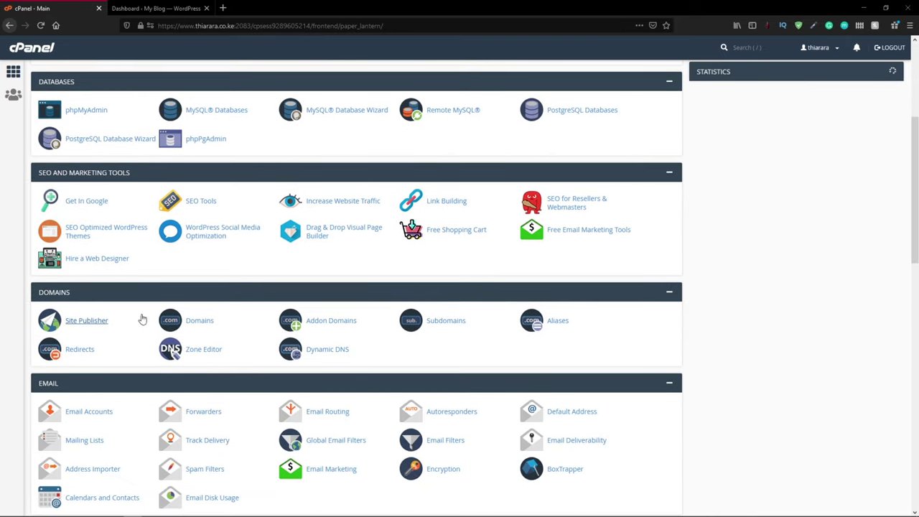
{"action": "left_click", "coordinate": [200, 321]}
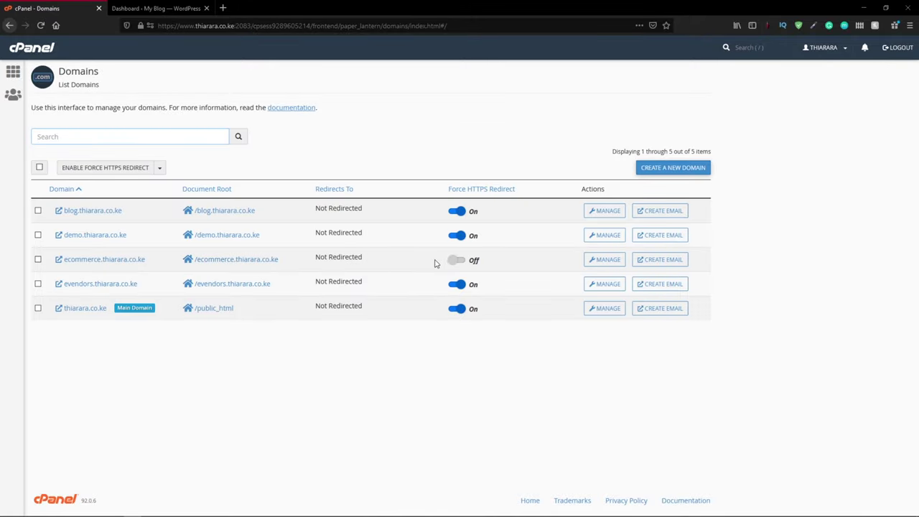
{"action": "left_click", "coordinate": [460, 262]}
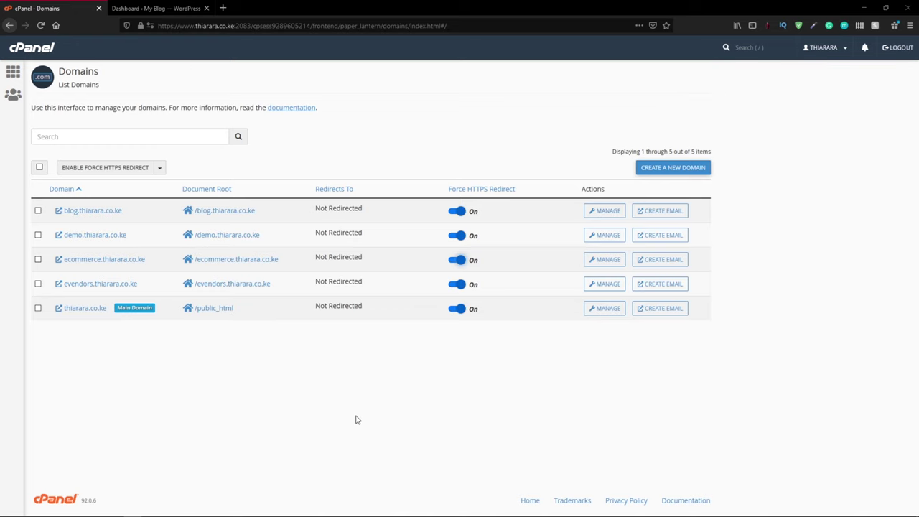
{"action": "left_click", "coordinate": [167, 7]}
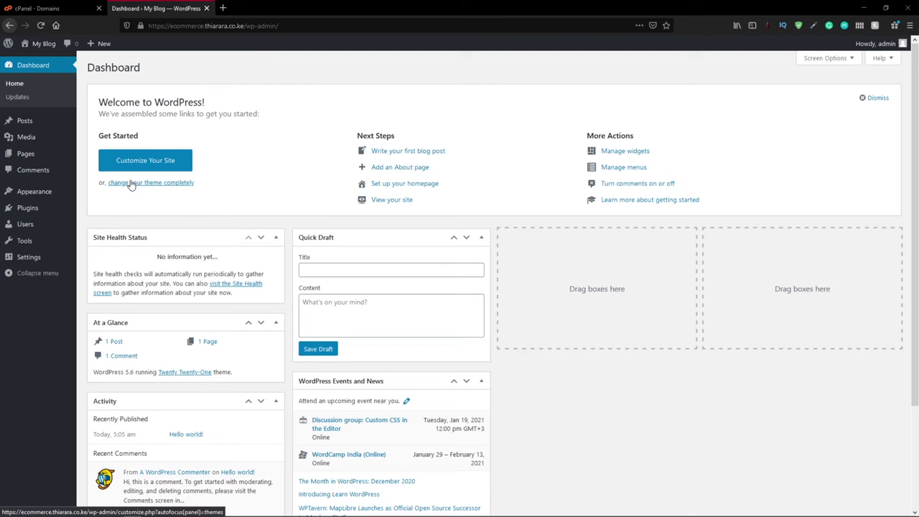
Step: Glance over the WordPress dashboard, then return to the cPanel Domains list with all five domains forcing HTTPS
{"action": "scroll", "coordinate": [134, 184], "scroll_direction": "down", "scroll_amount": 1}
{"action": "scroll", "coordinate": [114, 233], "scroll_direction": "up", "scroll_amount": 1}
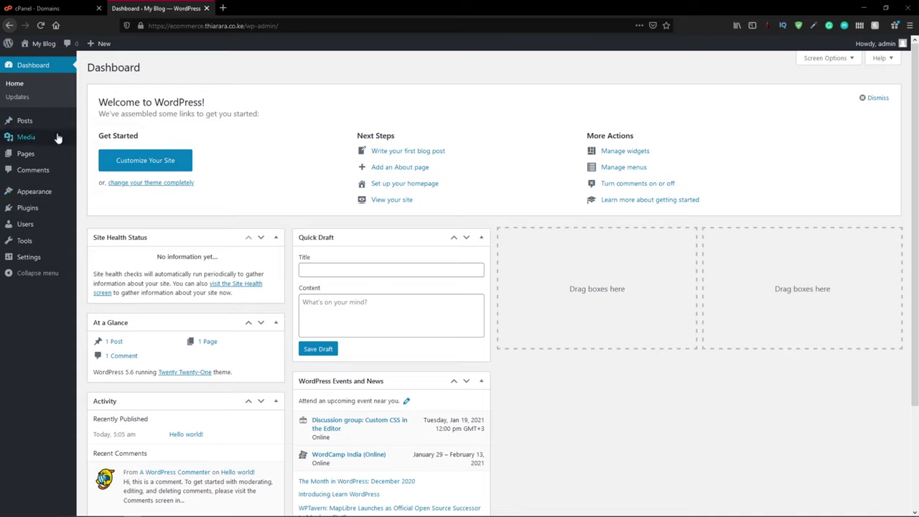
{"action": "left_click", "coordinate": [62, 6]}
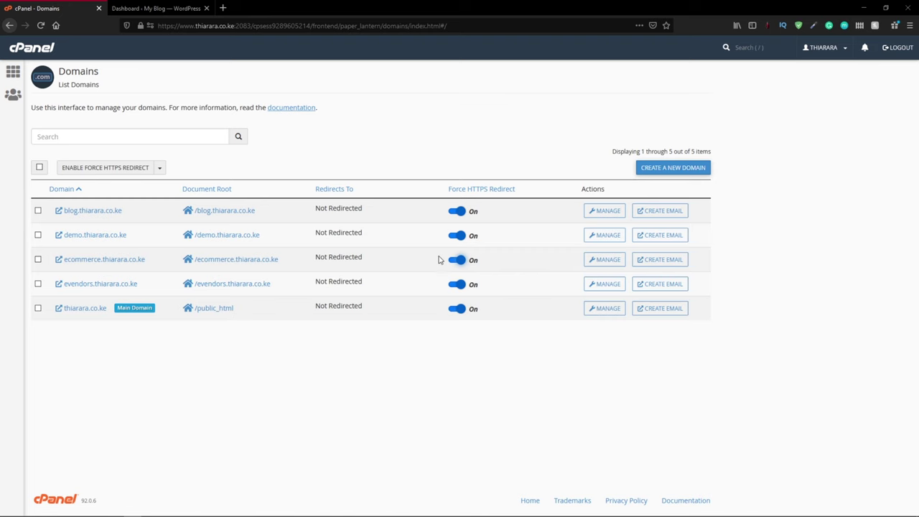